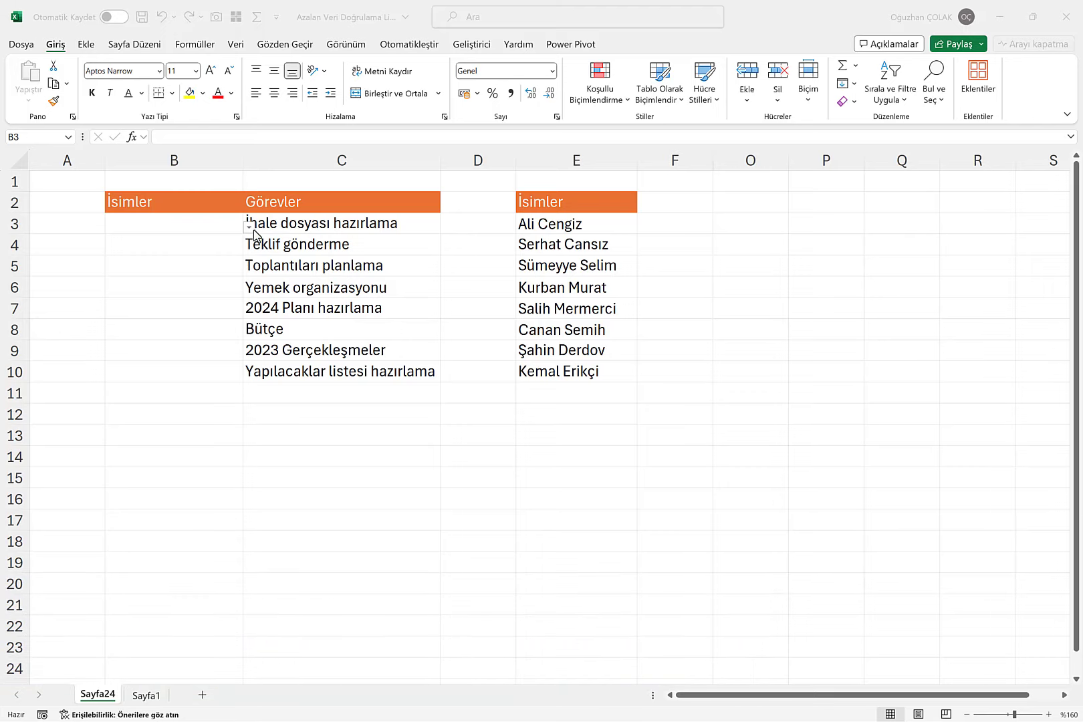
Step: Assign names from the dropdown to the first two tasks in B3 and B4
click(249, 227)
click(249, 226)
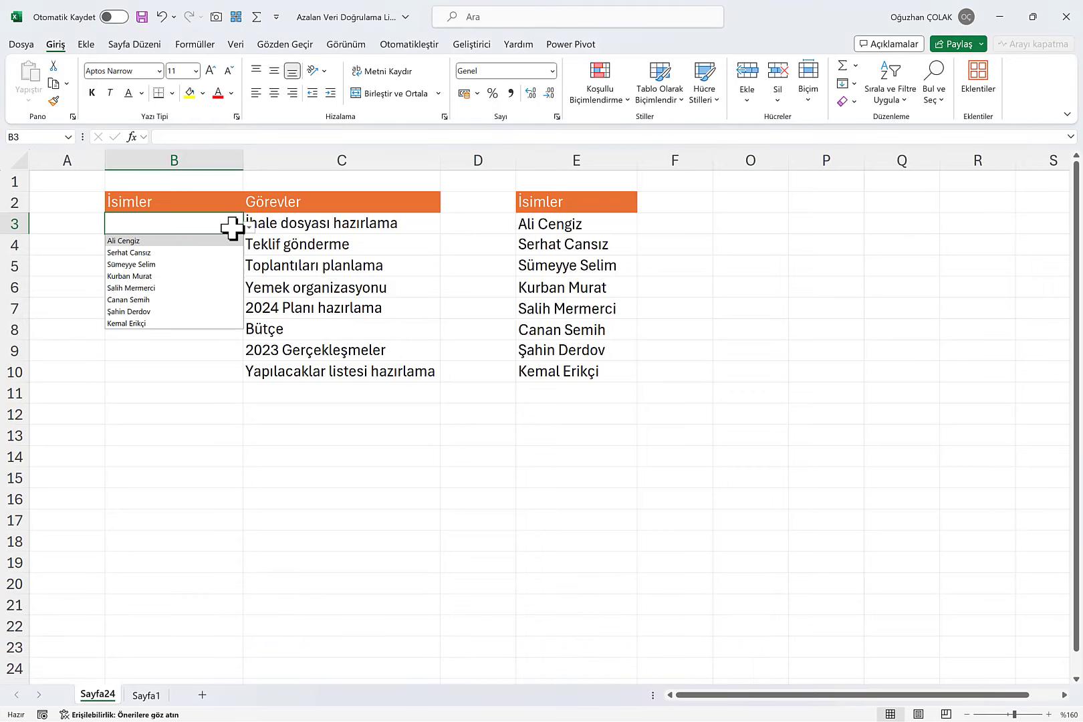
click(173, 252)
click(209, 252)
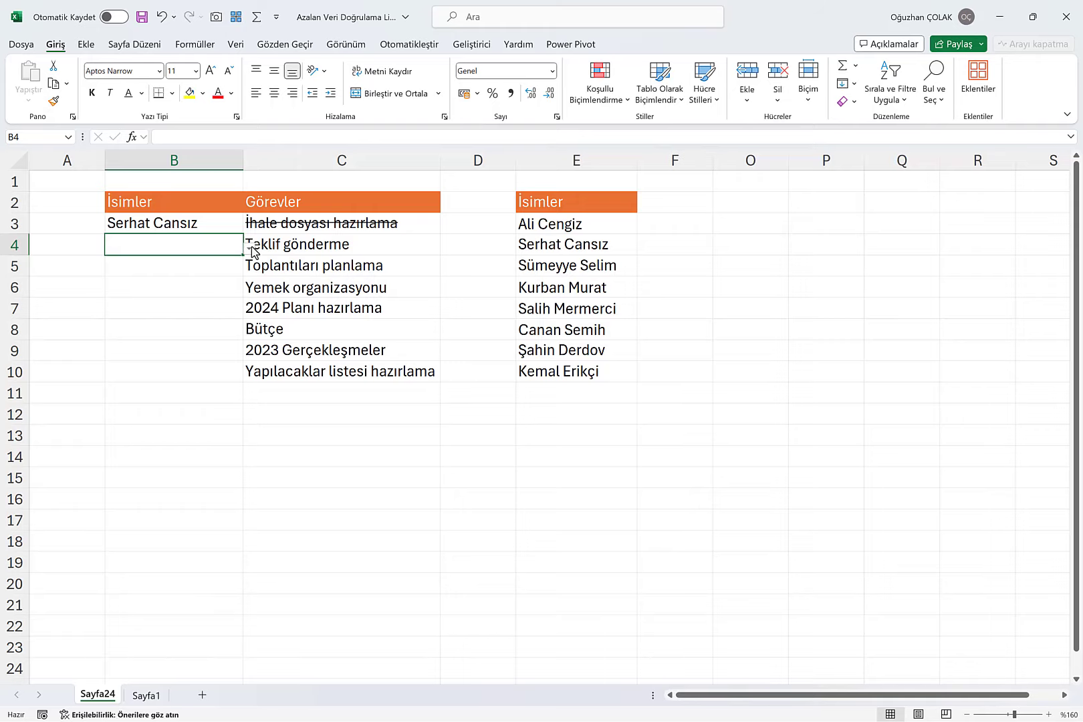
click(250, 247)
click(161, 299)
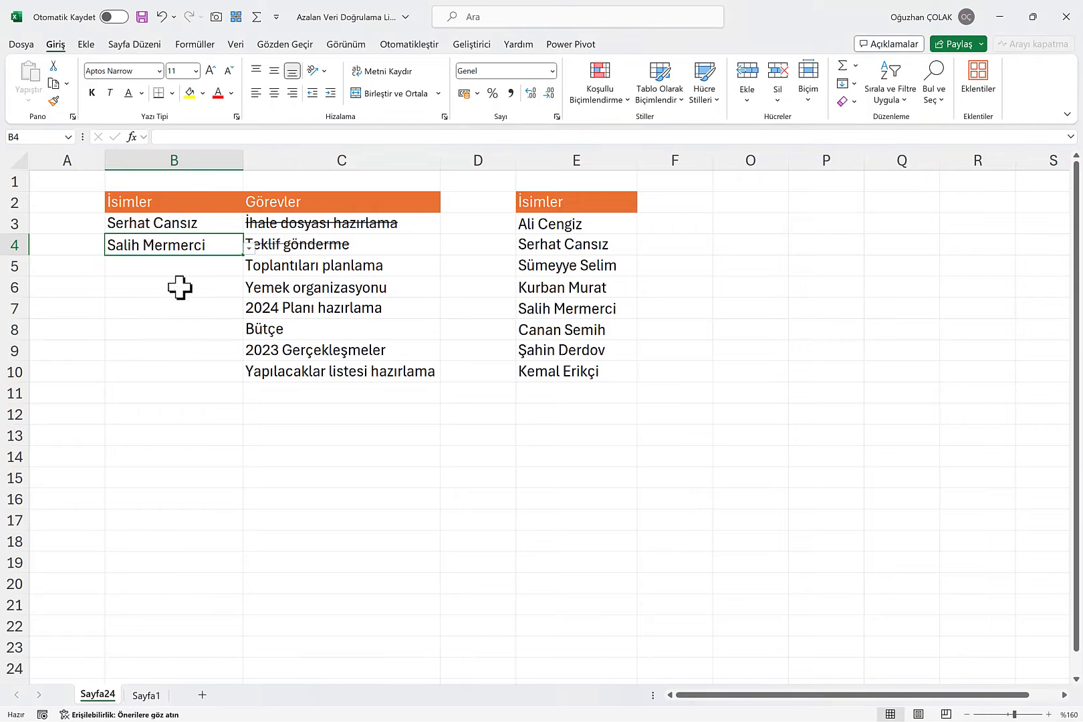
Step: Pick unused names for B5, B6 and B7, then bring up B8's name list
click(201, 264)
click(249, 267)
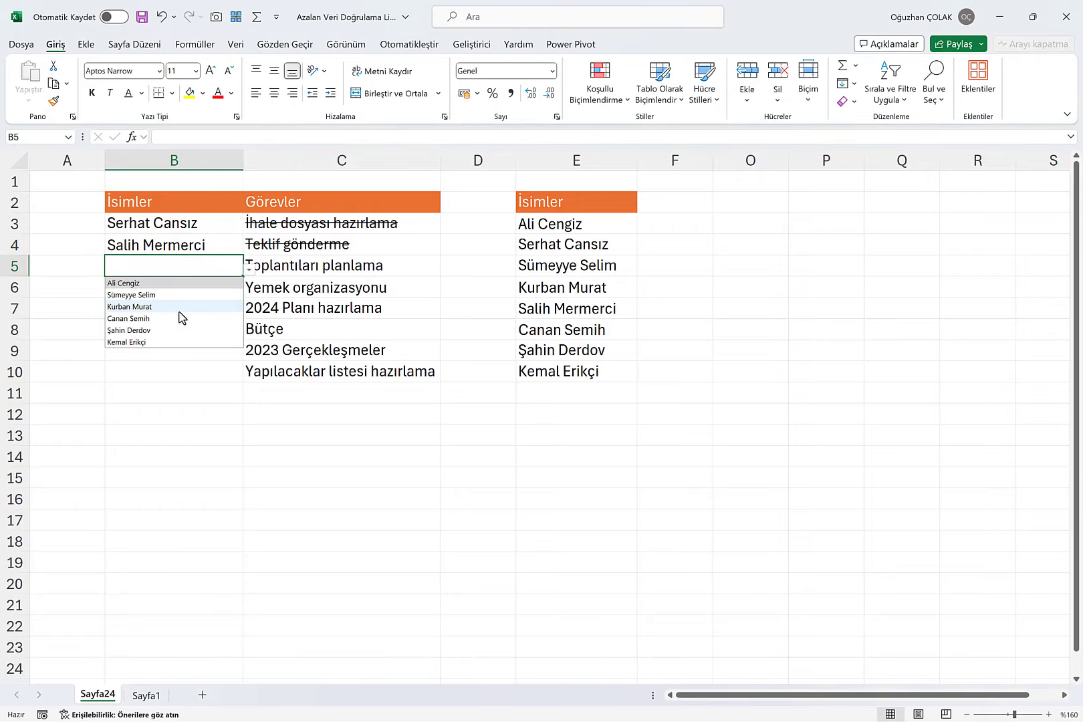
click(179, 318)
click(213, 286)
click(249, 289)
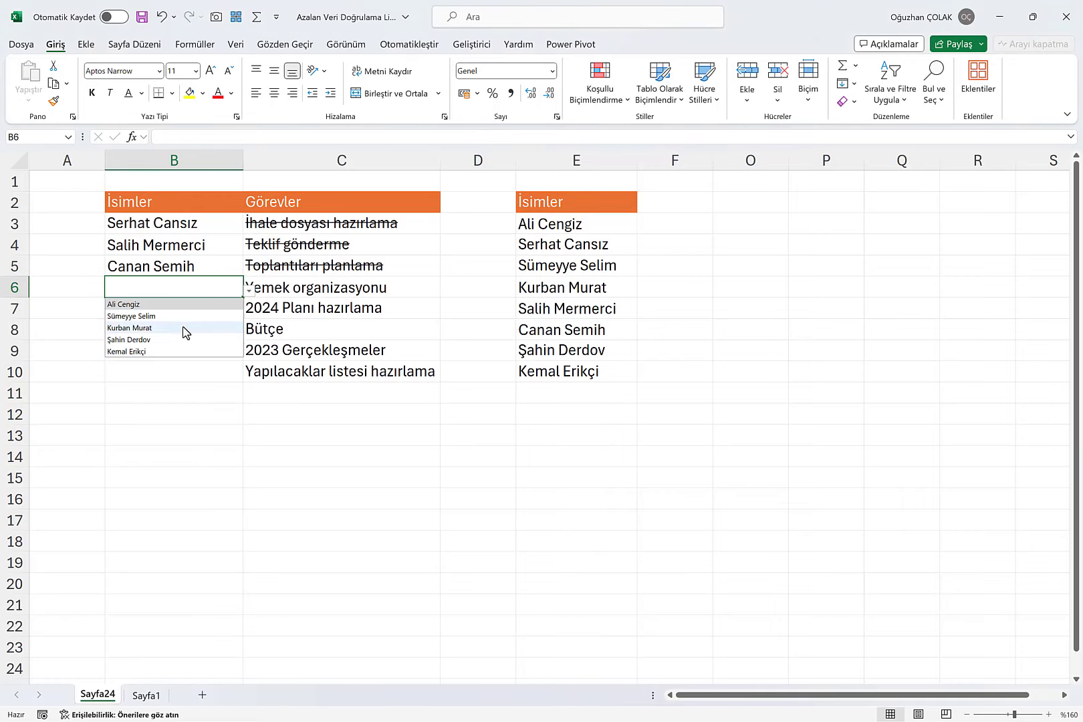
click(188, 339)
click(213, 308)
click(249, 310)
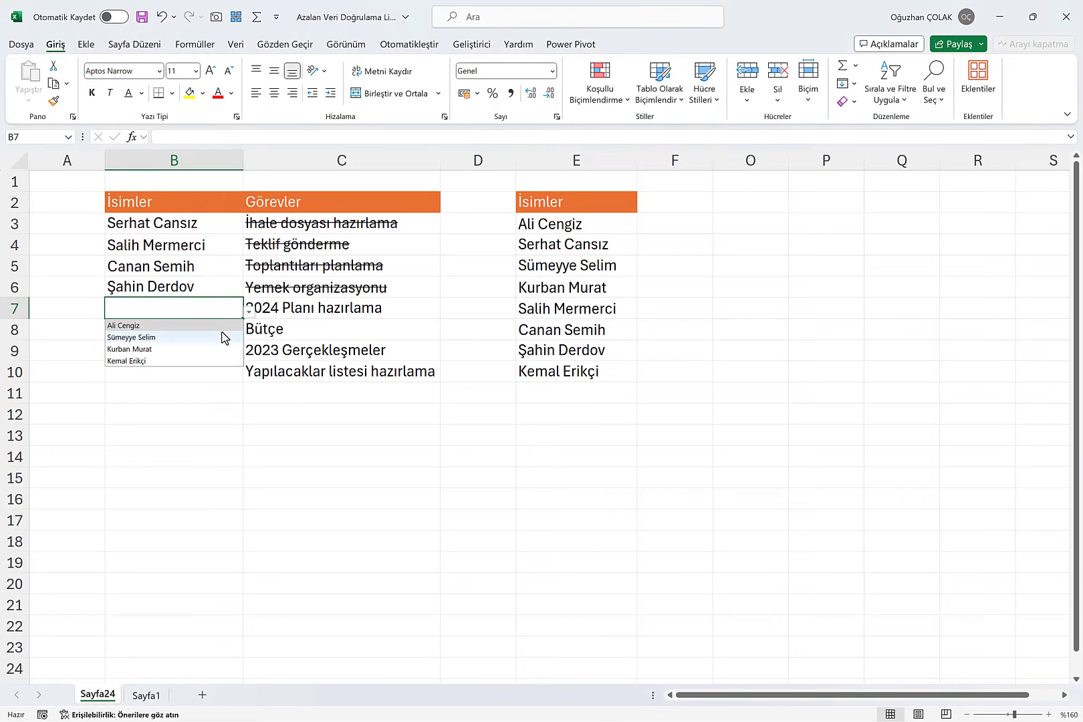
click(201, 348)
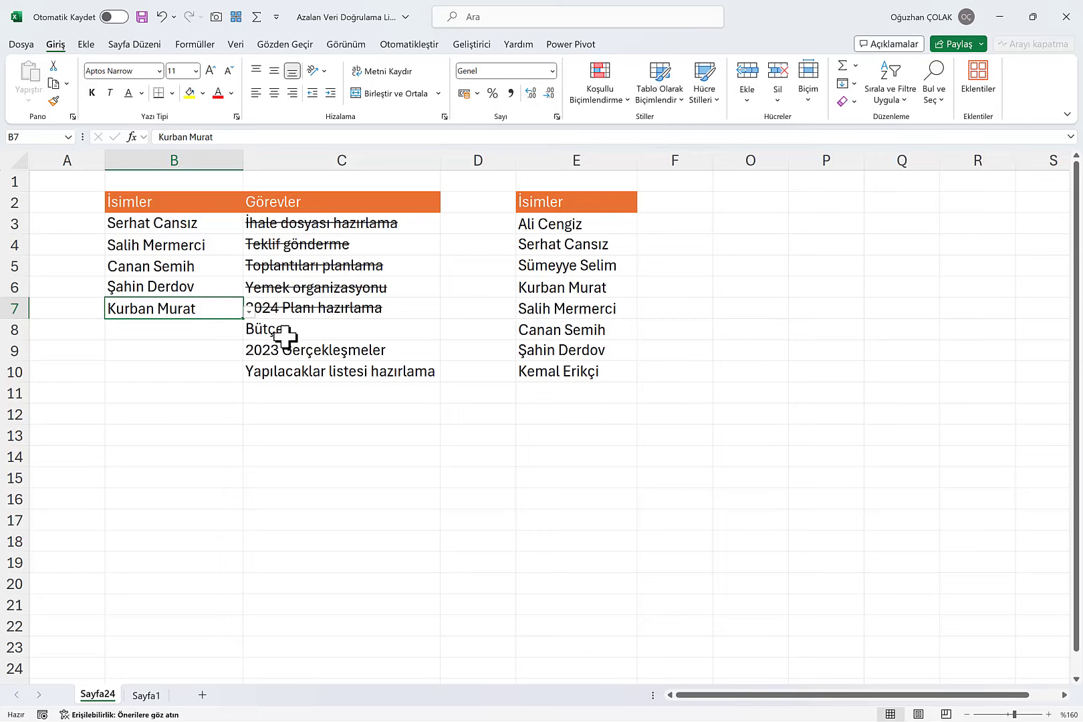
click(173, 328)
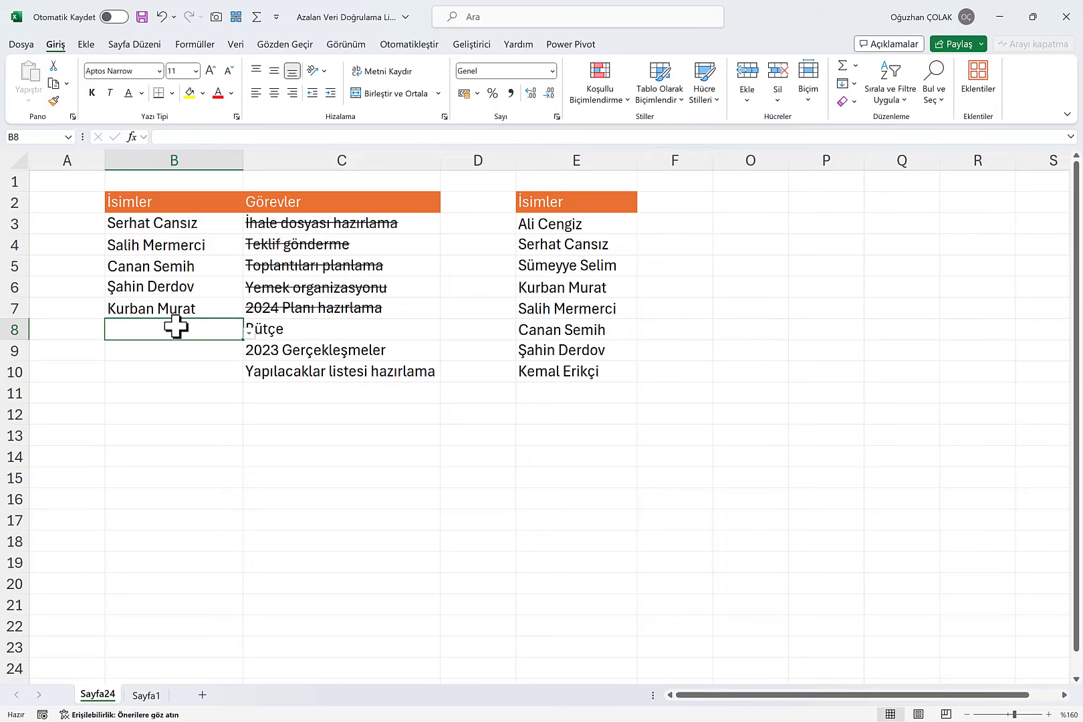
click(249, 330)
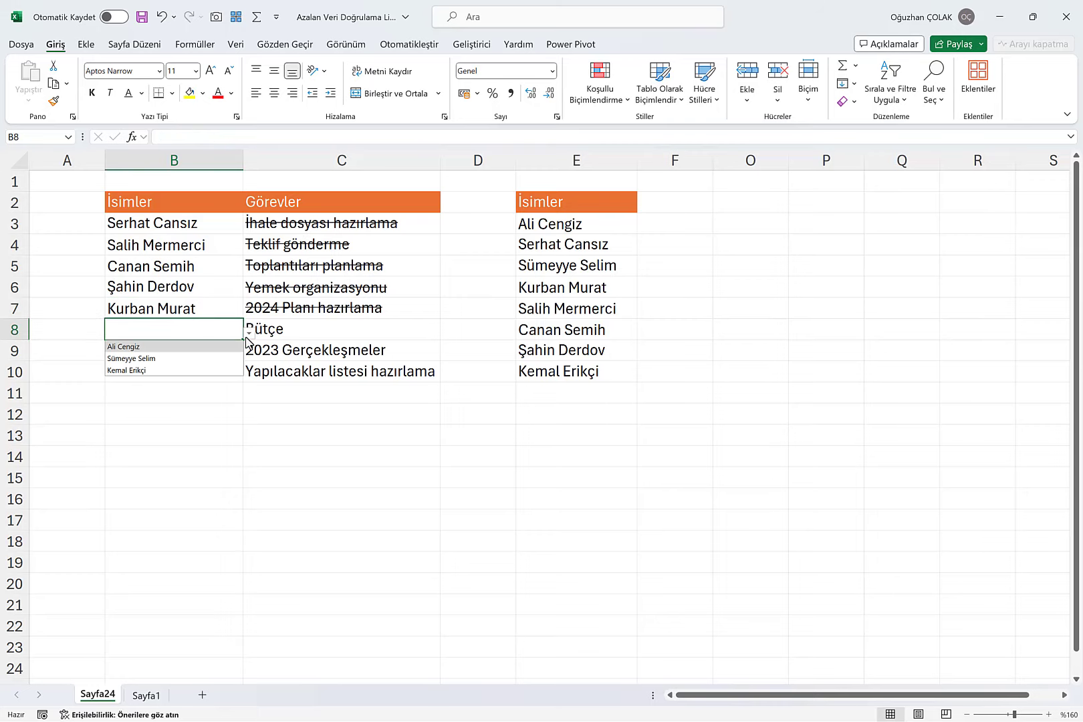
Step: Assign a sixth name in B8, then paste the İsimler header into F1 on Sayfa1
click(191, 360)
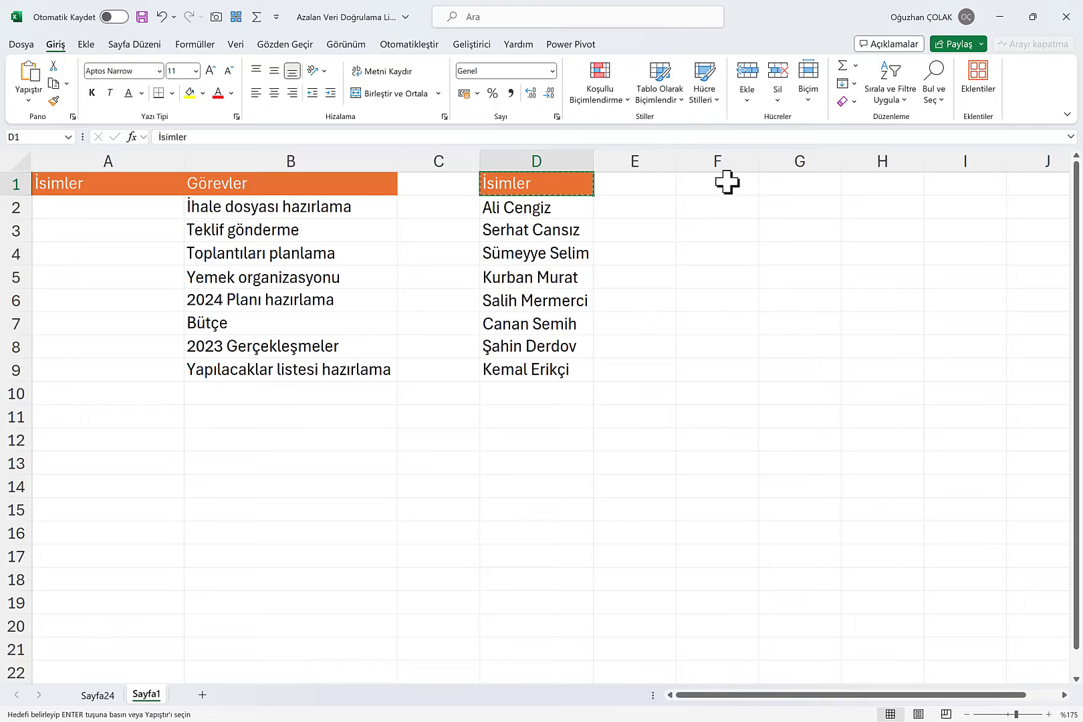
click(716, 183)
text(İsimler)
click(715, 207)
key(Escape)
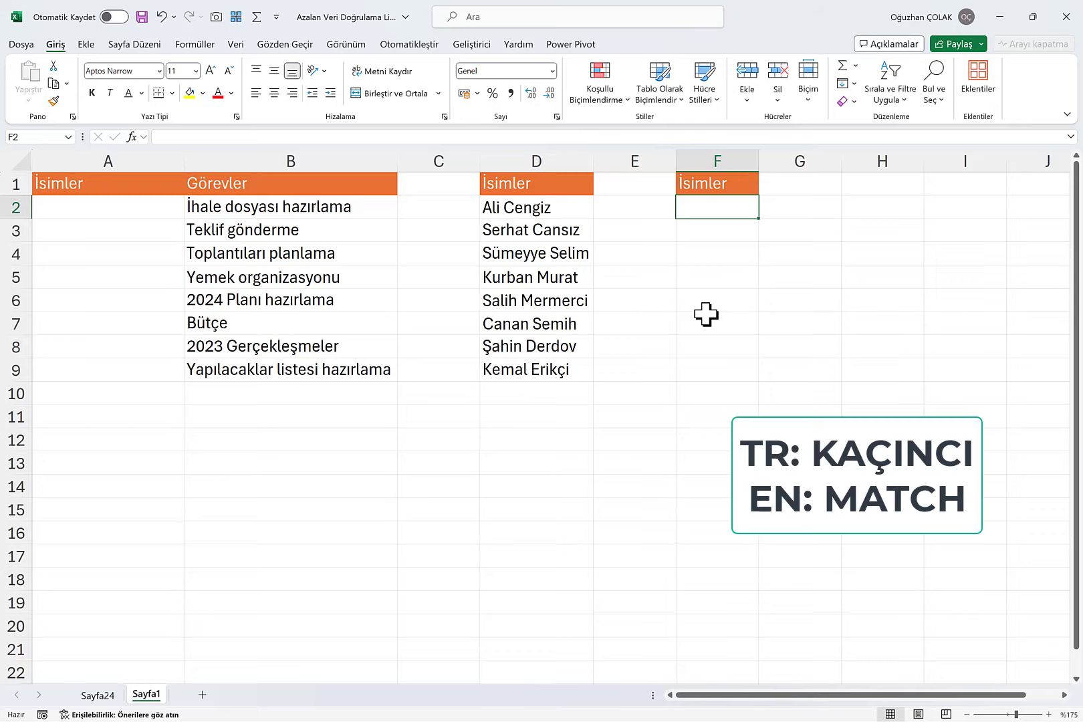
Step: Enter =KAÇINCI($D$2:$D$9;$A$2:$A$9;0) with exact match into F2:F9
text(=k)
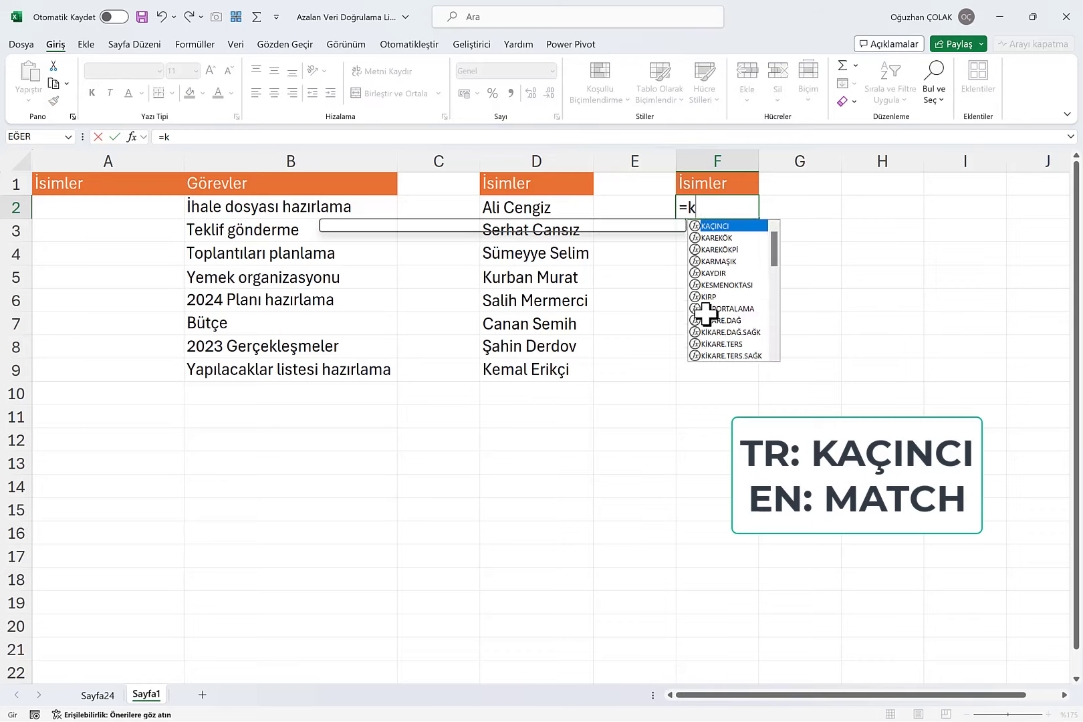
text(açı)
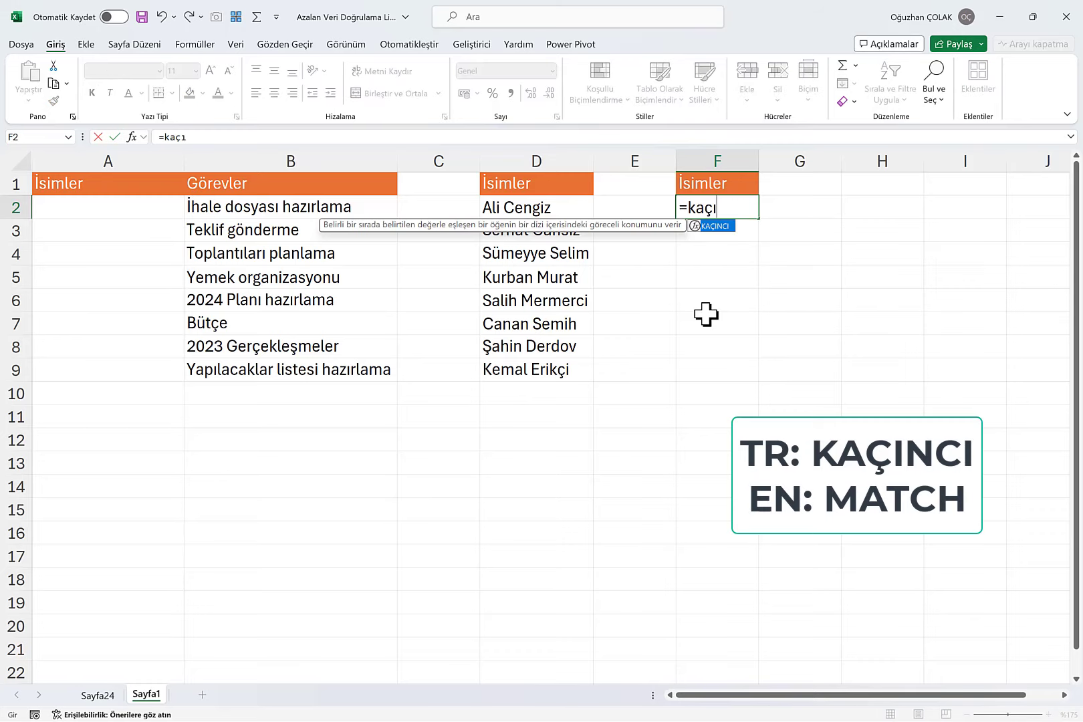
key(Tab)
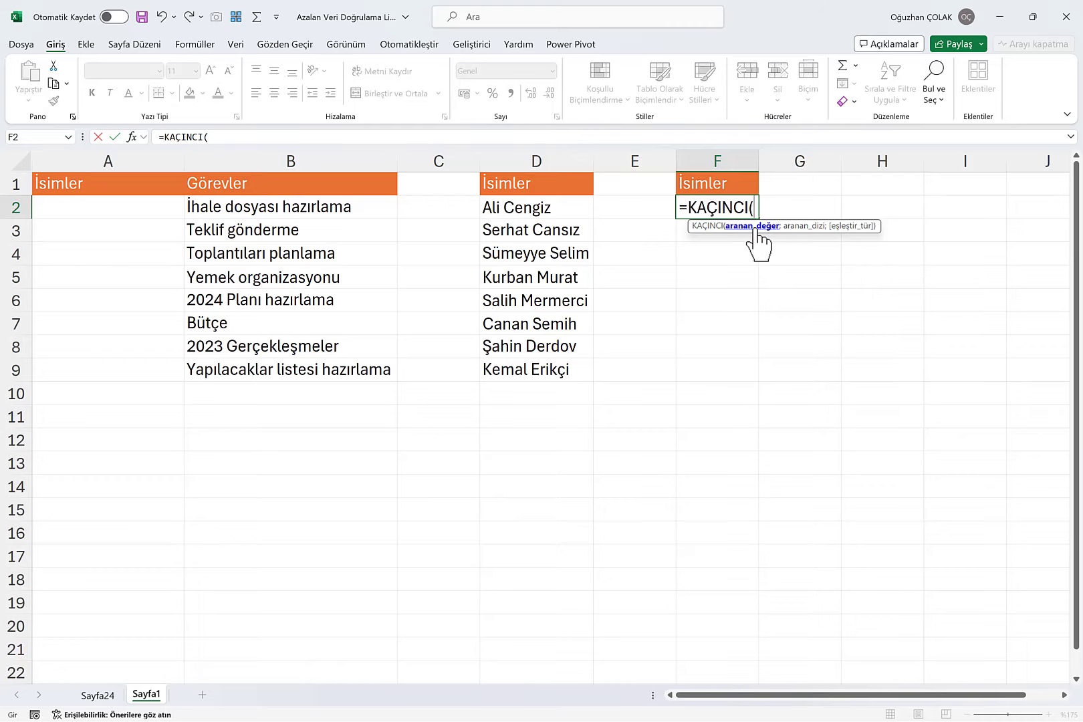
drag(525, 211, 539, 373)
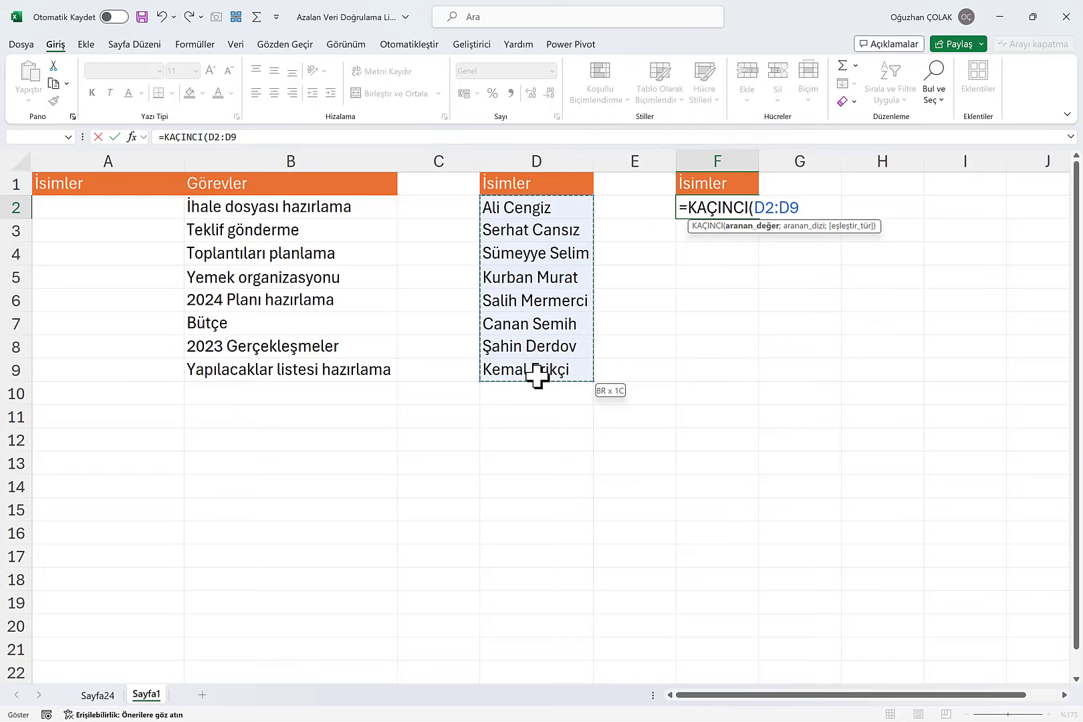
key(F4)
key(F4)
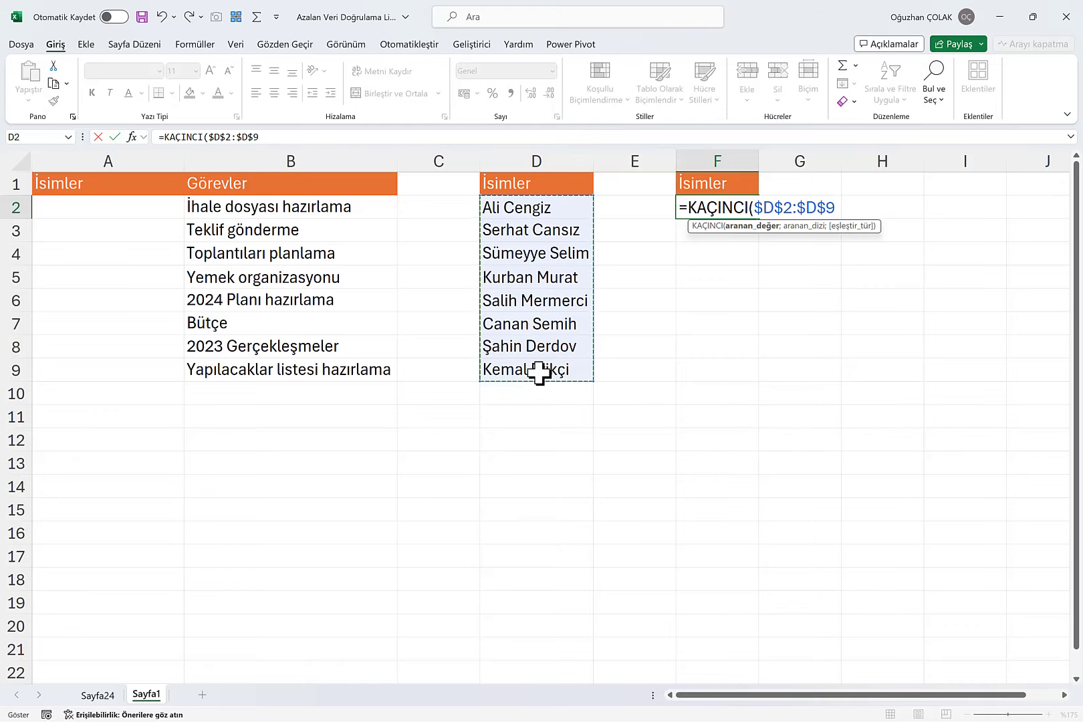
text(;)
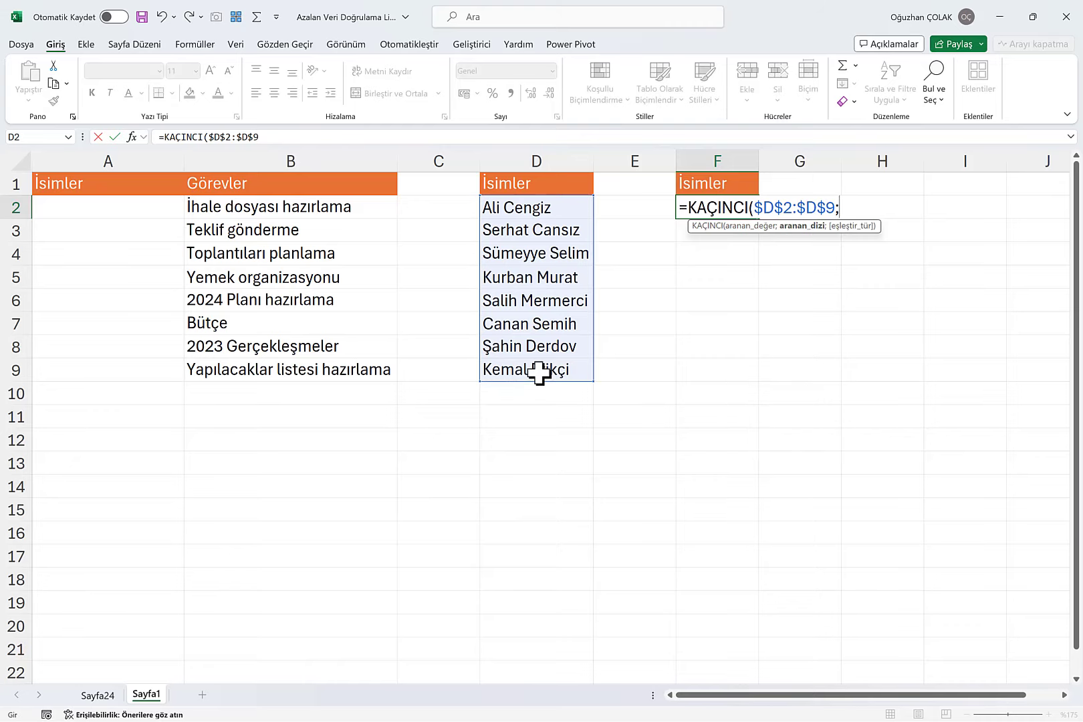
click(122, 210)
drag(129, 249, 136, 366)
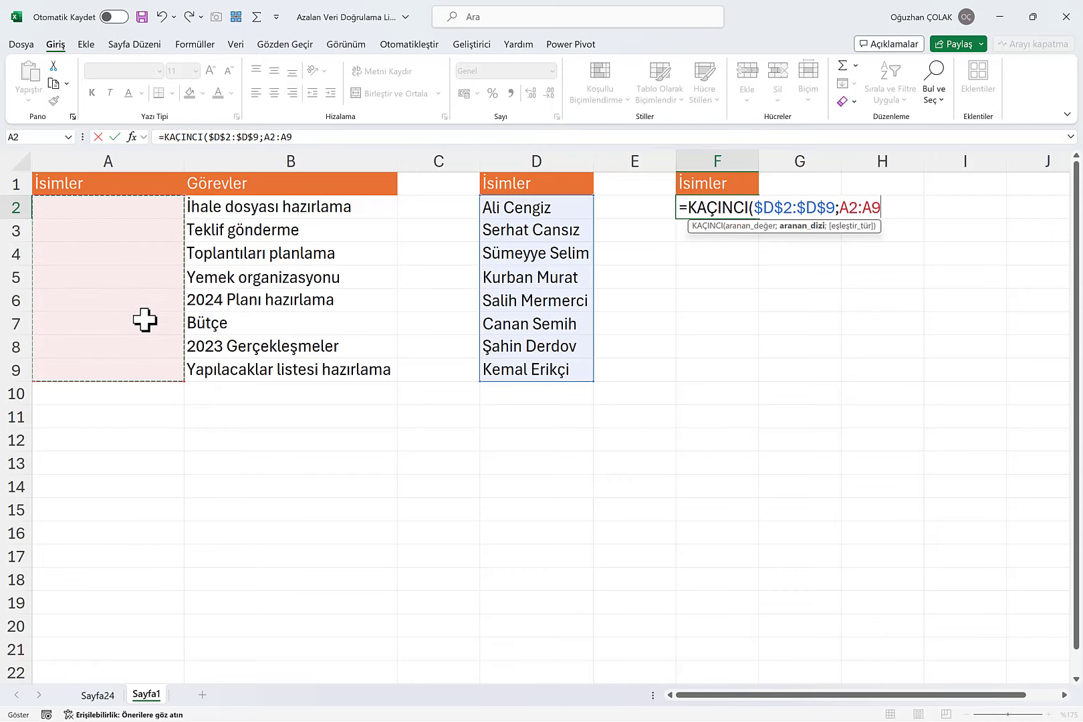
key(F4)
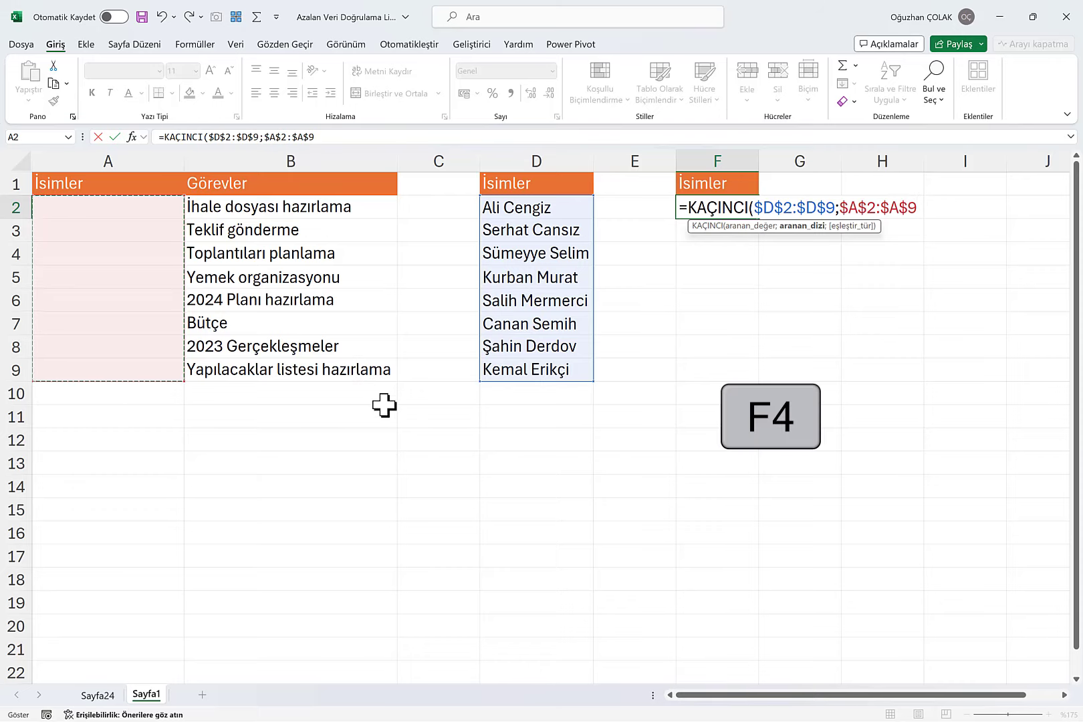
text(;)
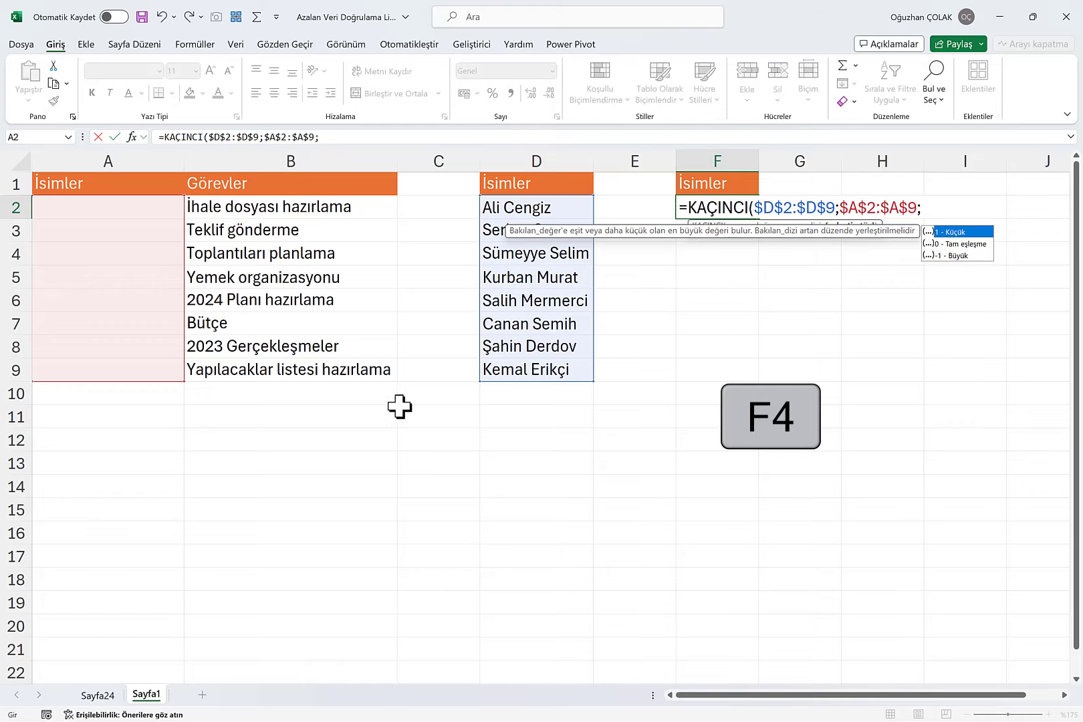
double_click(957, 244)
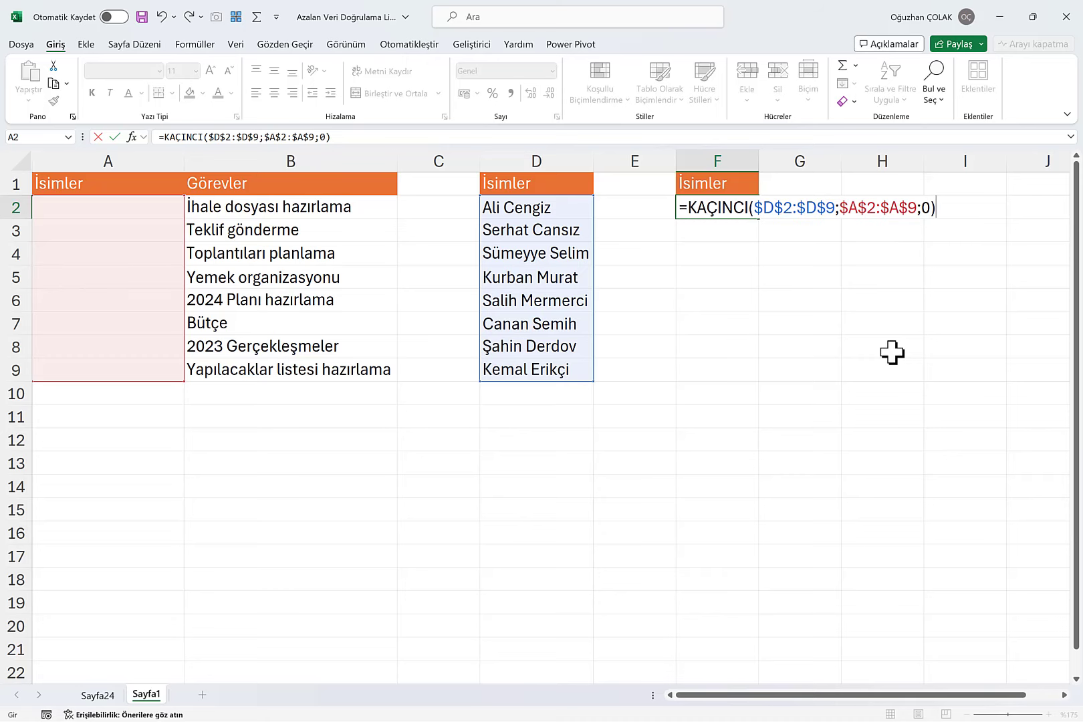
key(ctrl+Return)
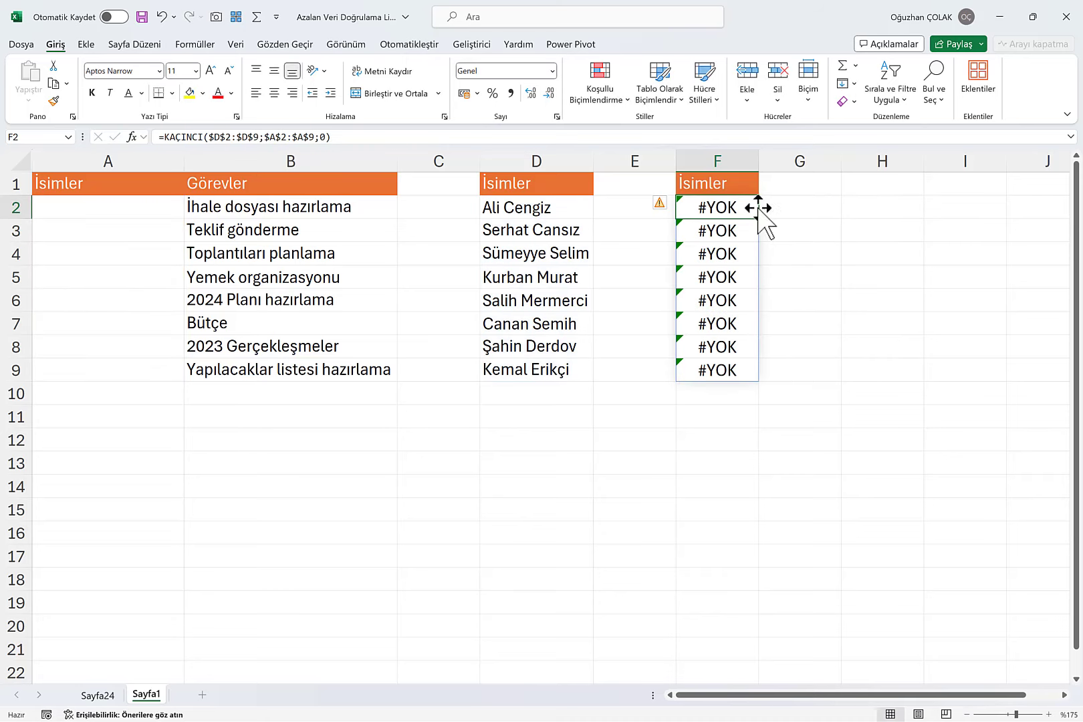
Step: Test with 'Ali Cengiz' in A2, then delete it so column F returns #YOK
click(86, 209)
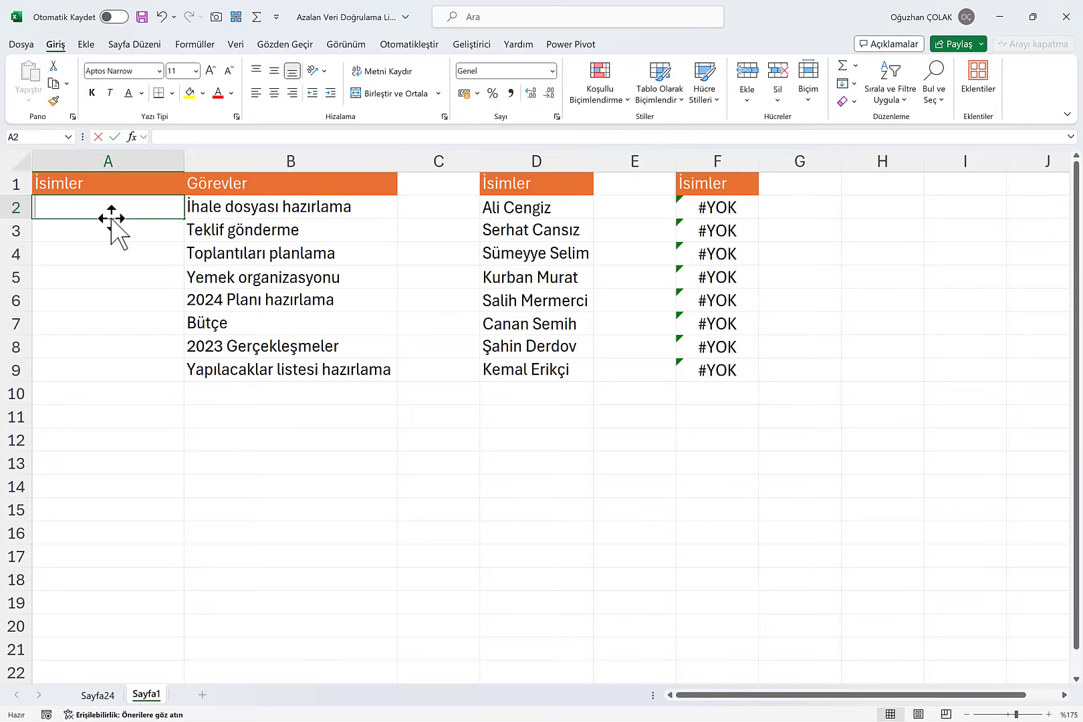
text(Ali Cengiz)
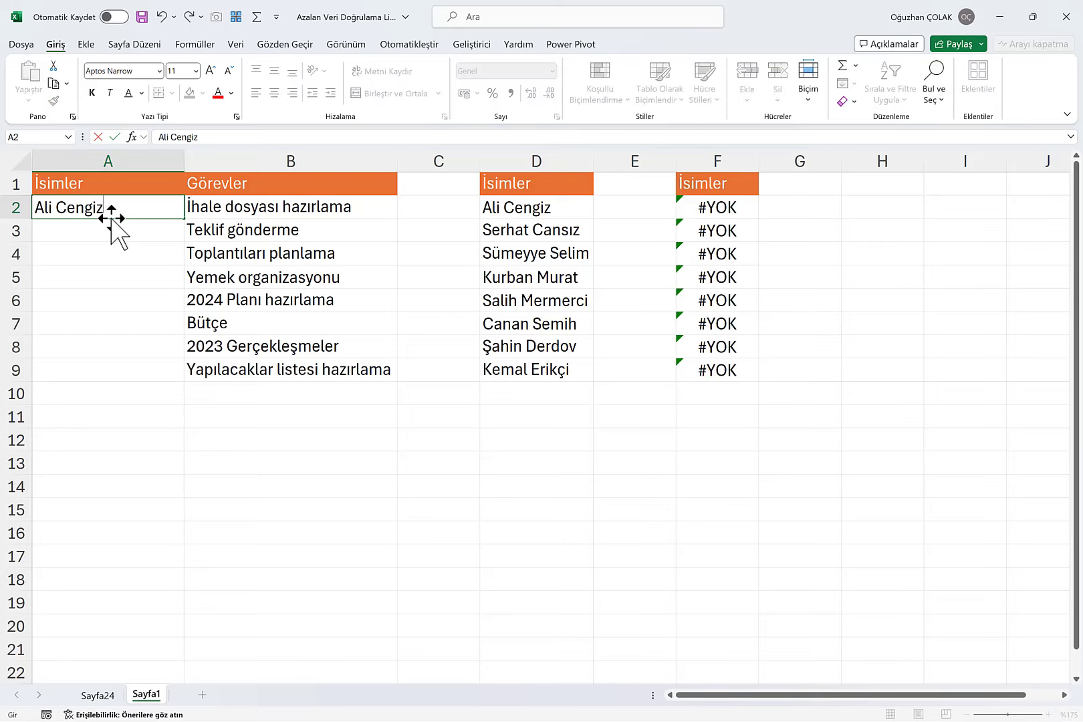
key(Return)
key(Up)
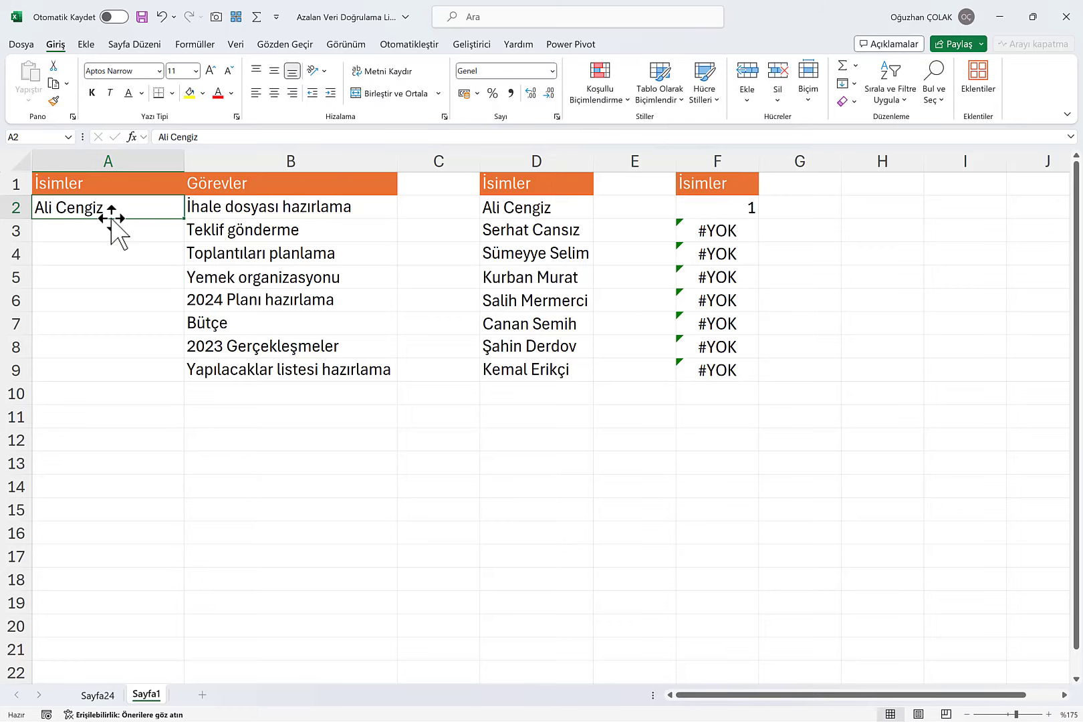
key(Delete)
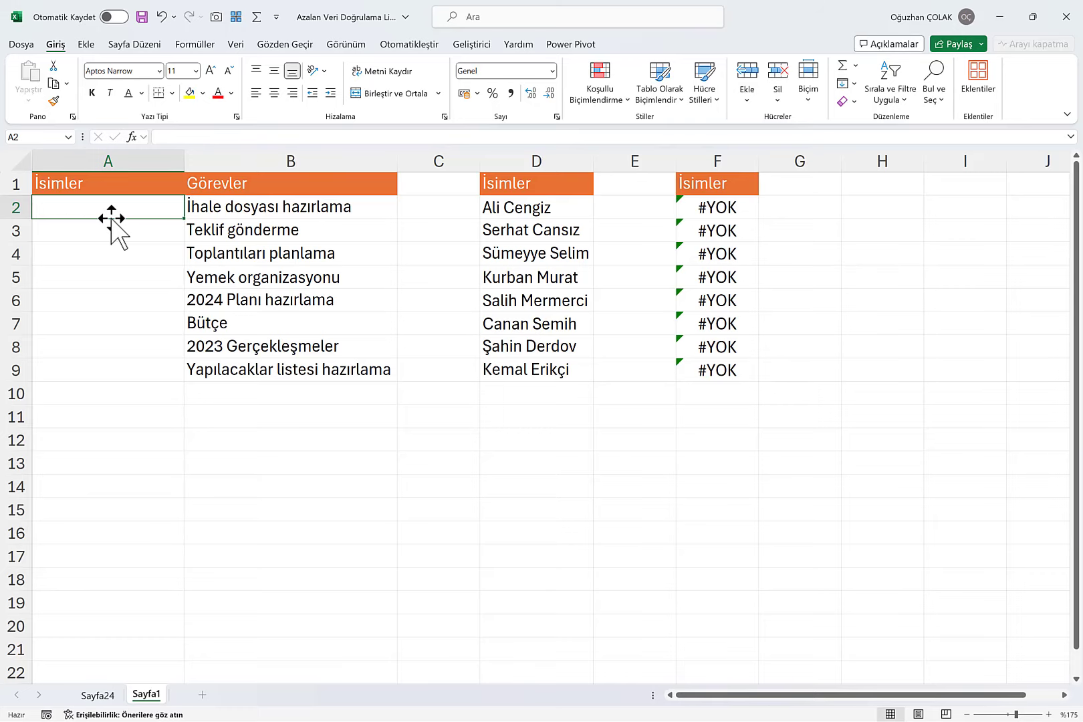
click(725, 207)
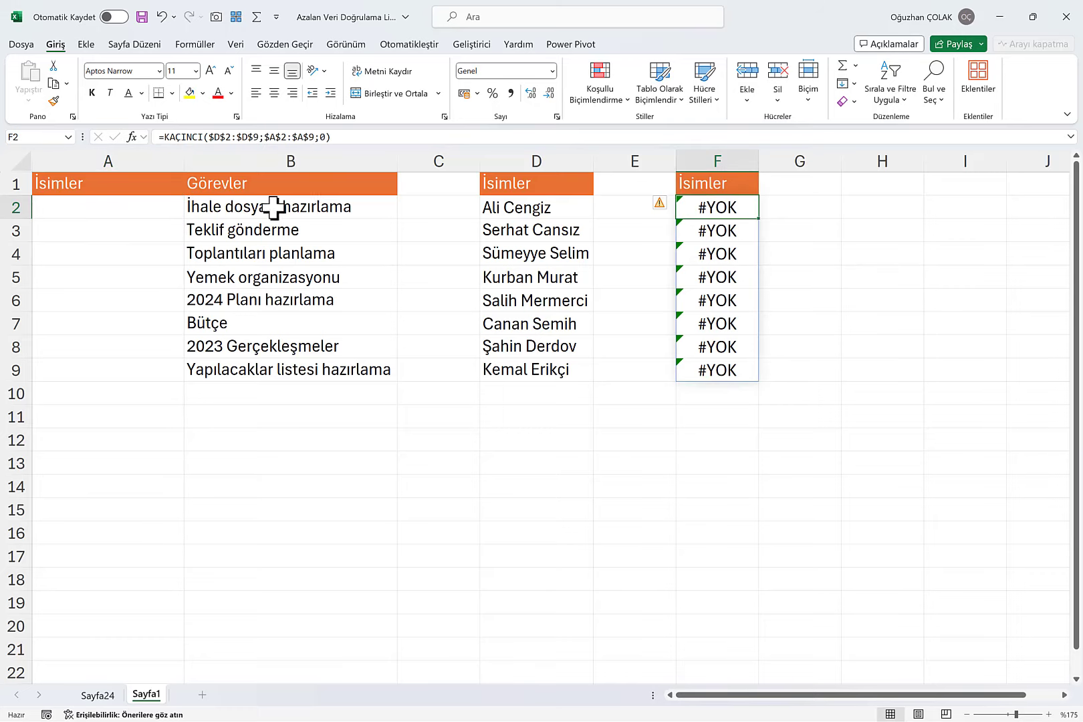
Step: Change F2 to =EHATALIYSA(KAÇINCI($D$2:$D$9;$A$2:$A$9;0))
click(166, 136)
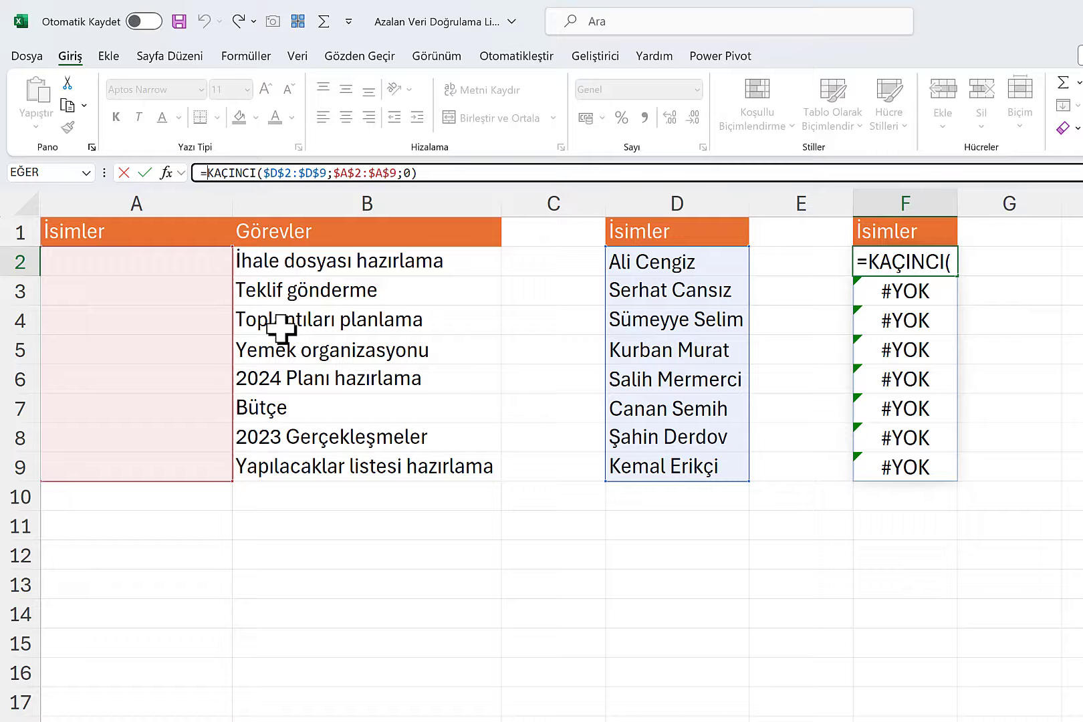
text(ehata)
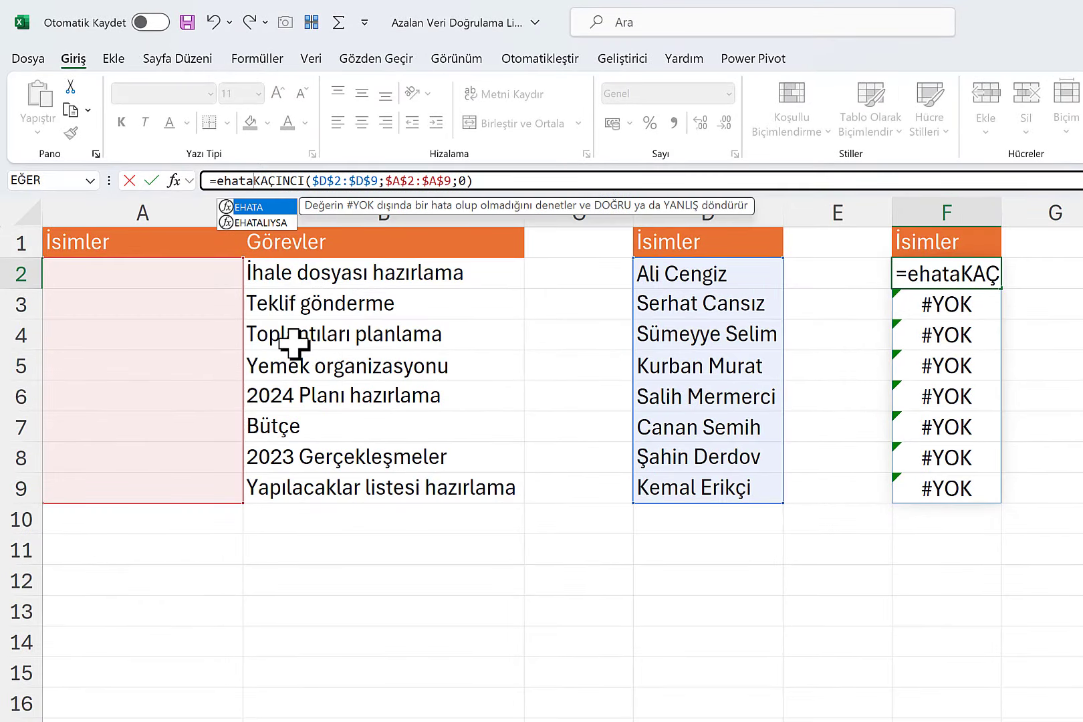
key(Down)
key(Tab)
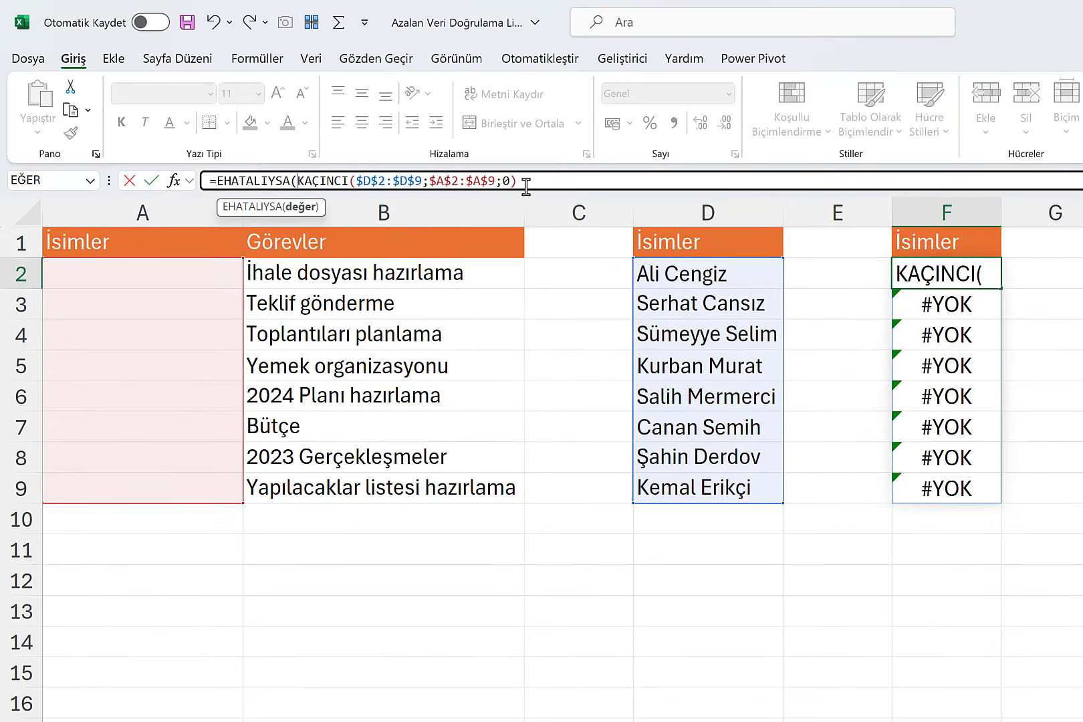
click(531, 179)
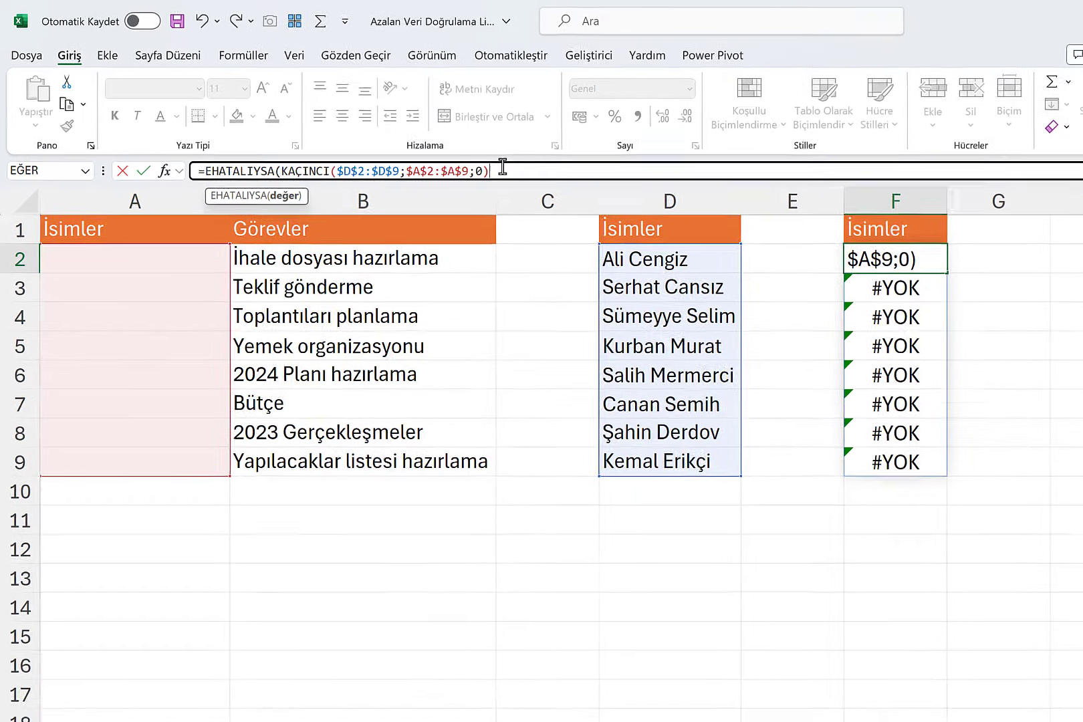
text())
key(Return)
key(Up)
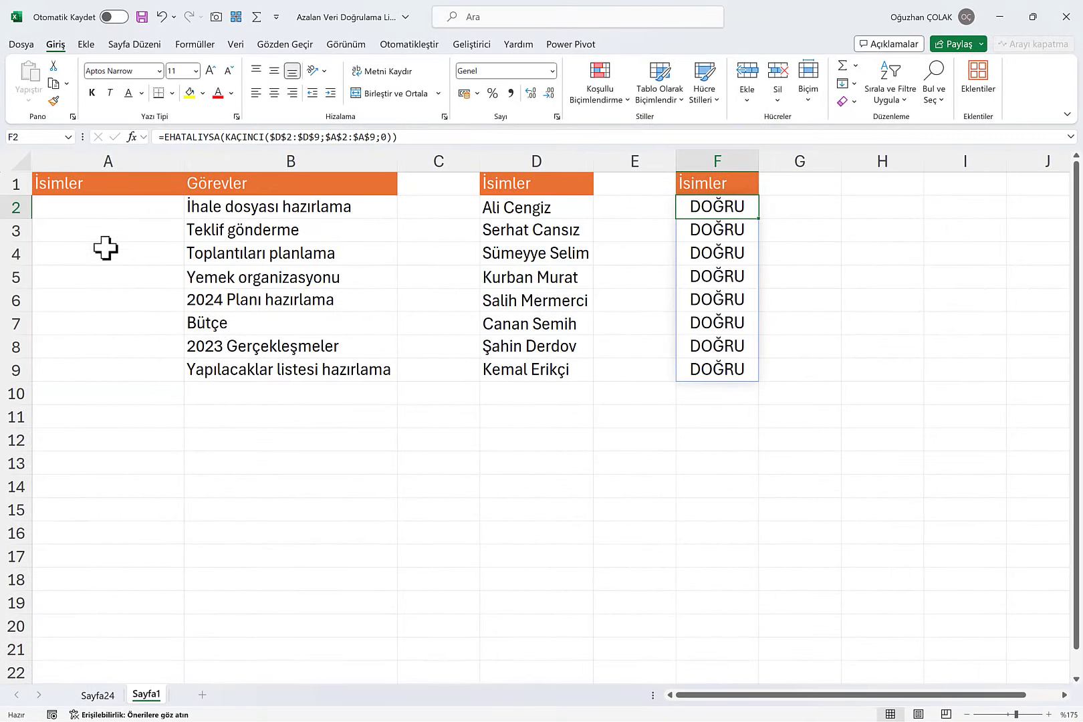
click(103, 208)
text(Ali Cengiz)
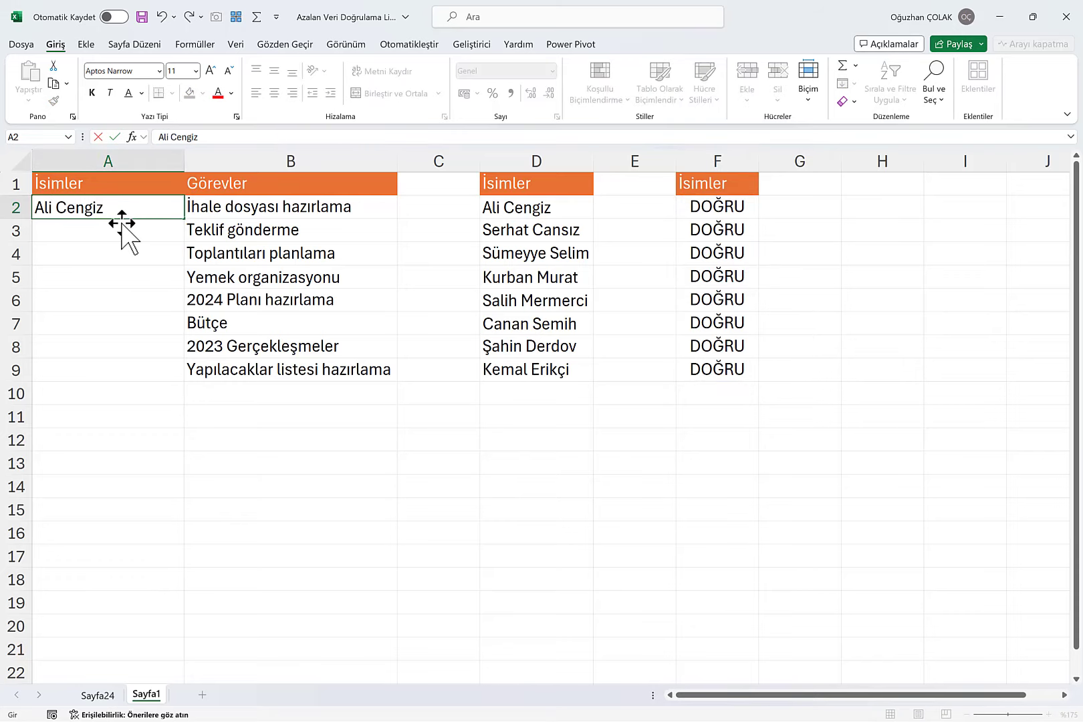
key(Return)
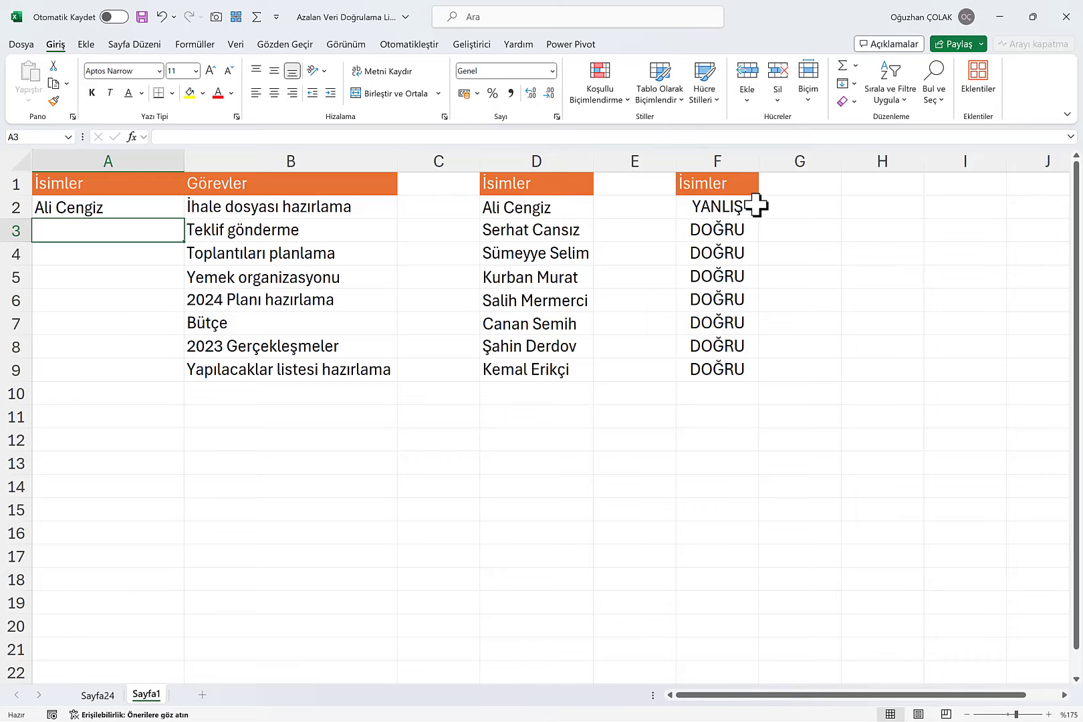
click(142, 210)
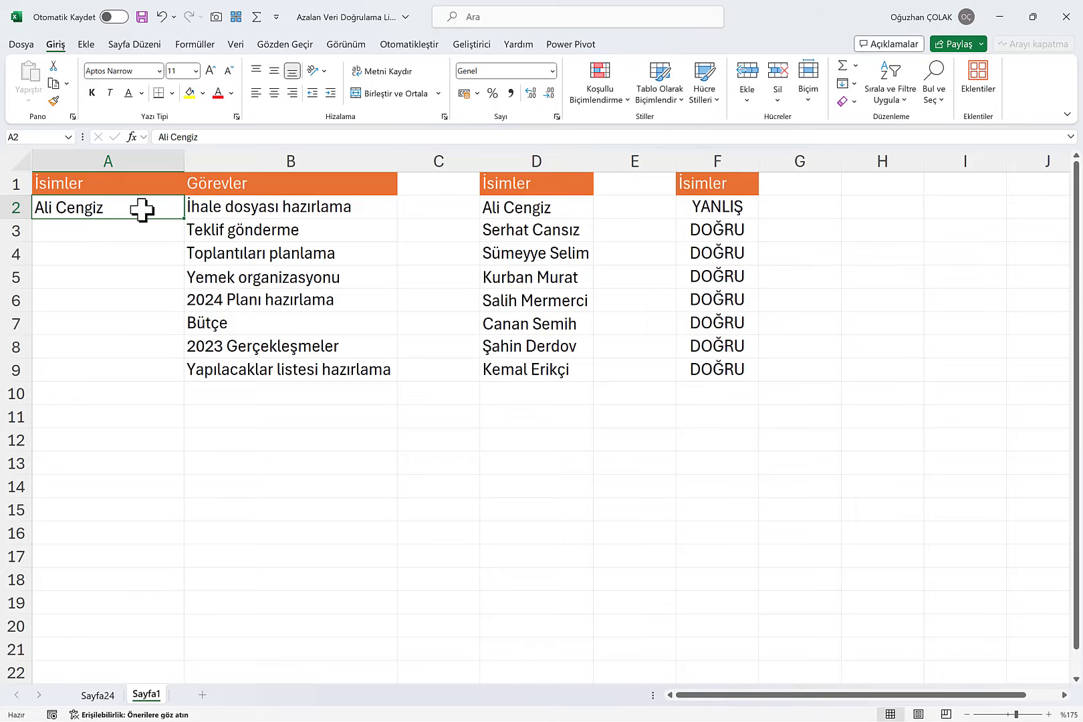
key(Delete)
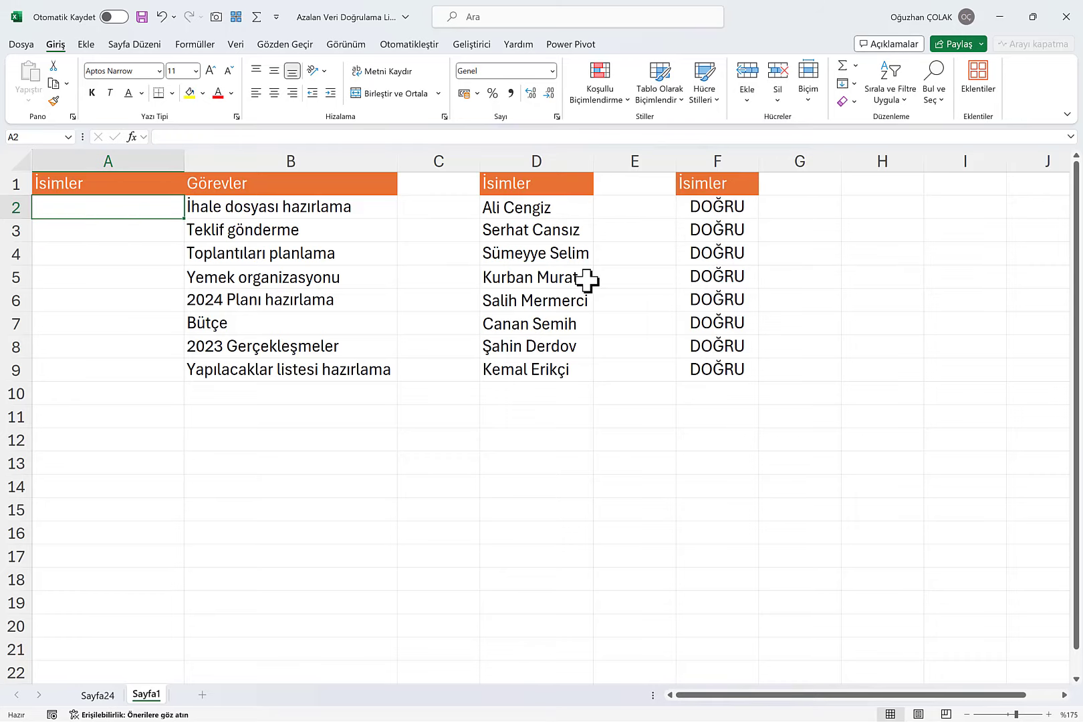
Step: Wrap the F2 formula in FİLTRE over $D$2:$D$9 so names spill into F2:F9
click(701, 208)
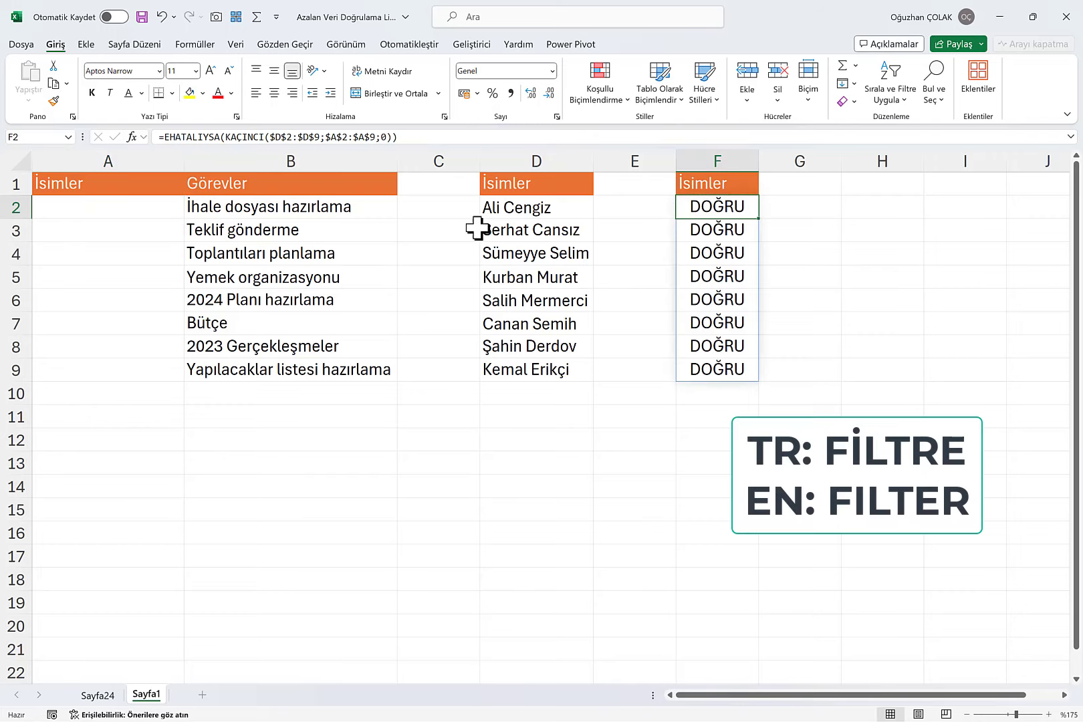
click(159, 137)
text(fi)
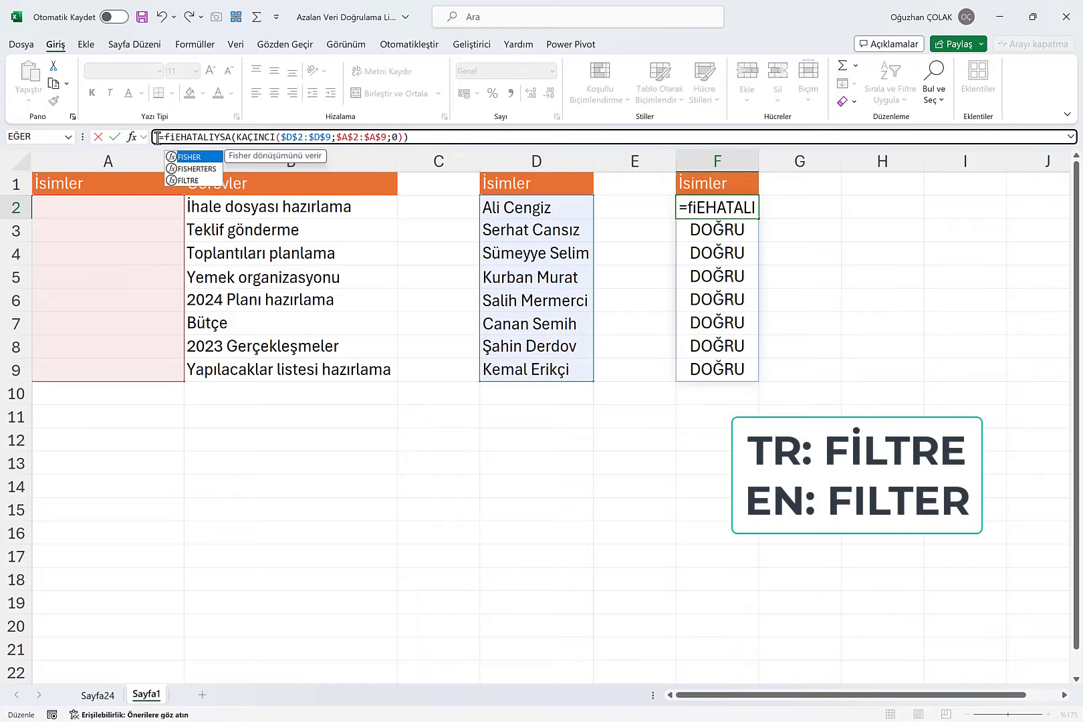
text(ltre)
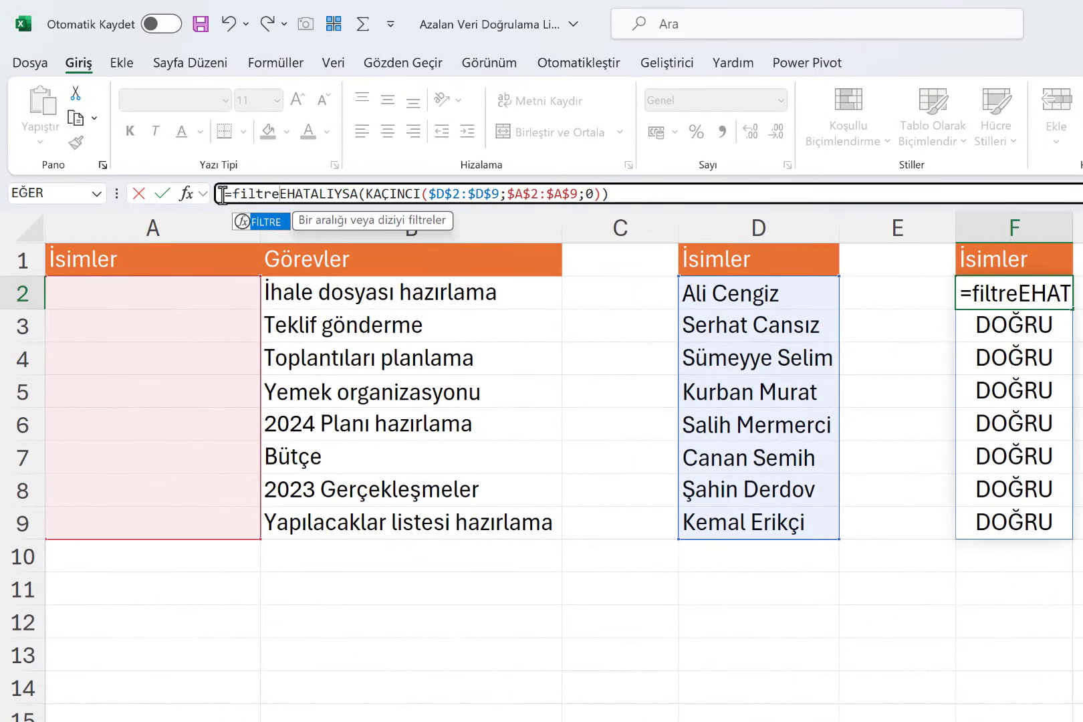
key(Tab)
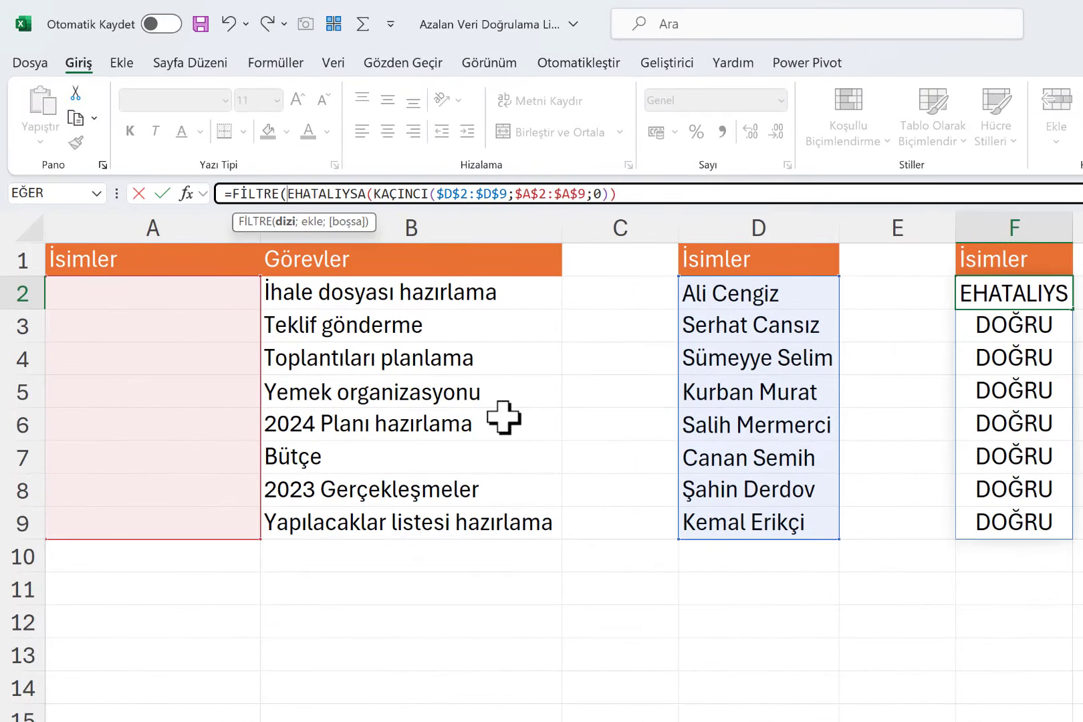
drag(764, 292, 757, 525)
key(F4)
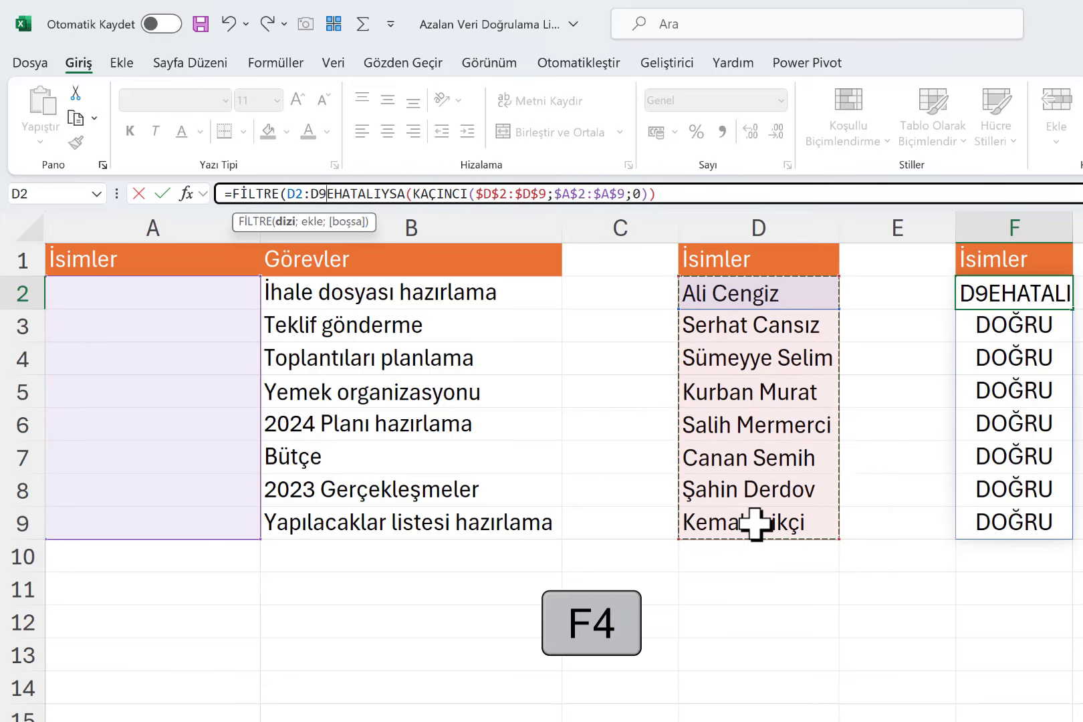
key(F4)
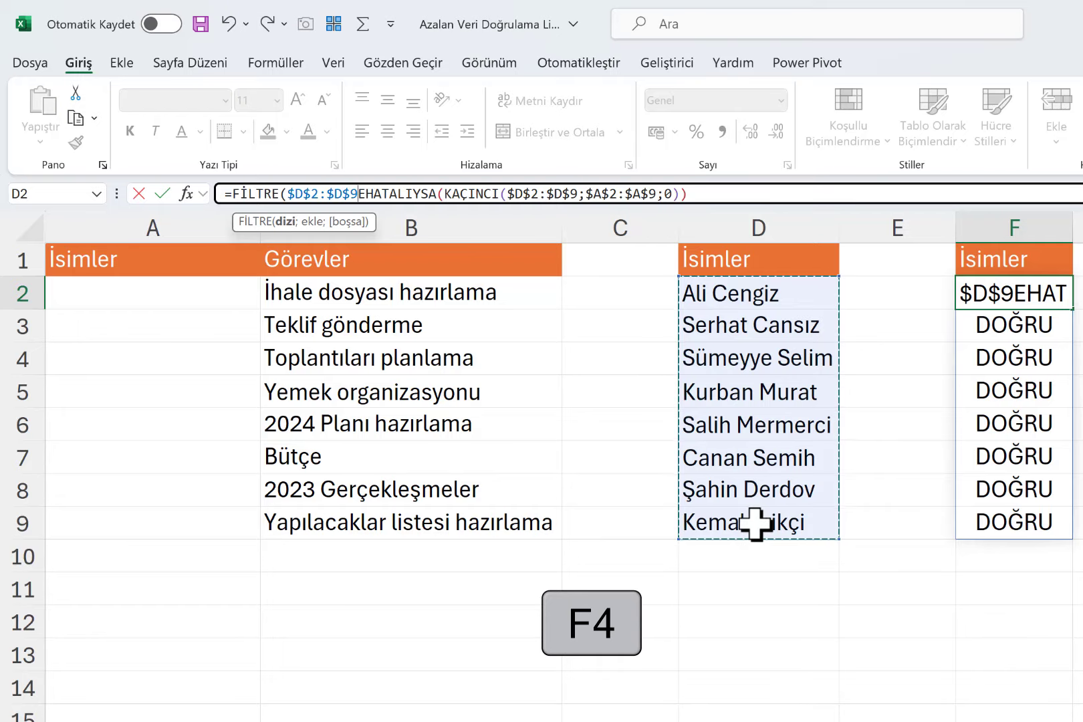
text(;)
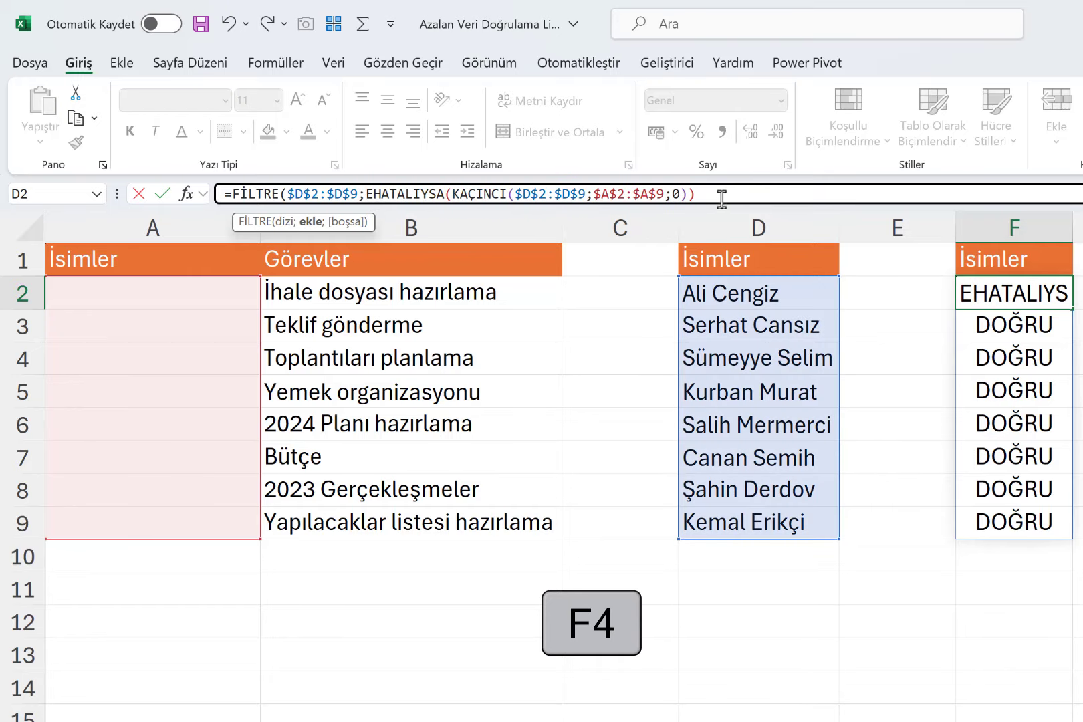
click(722, 194)
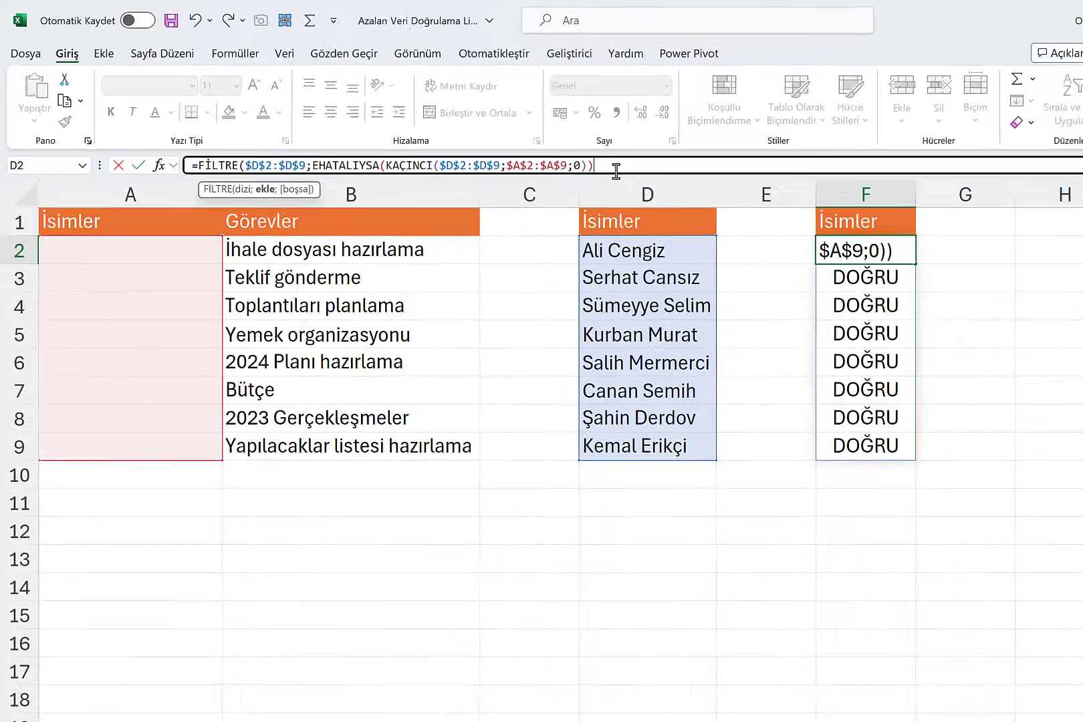
text())
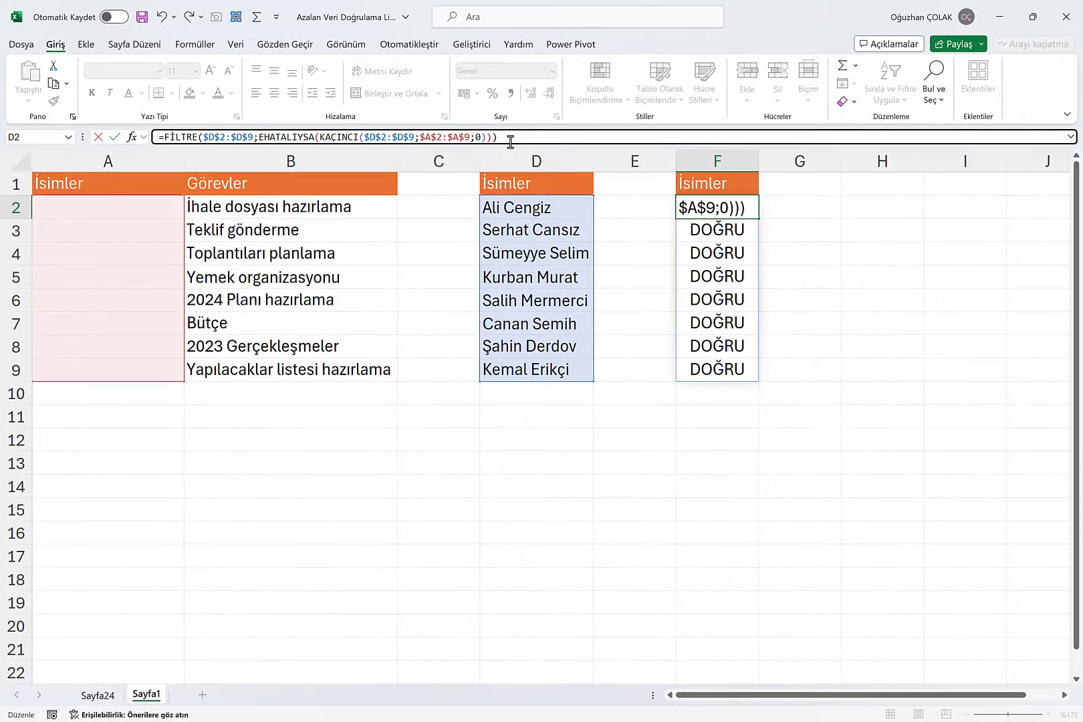
key(ctrl+Return)
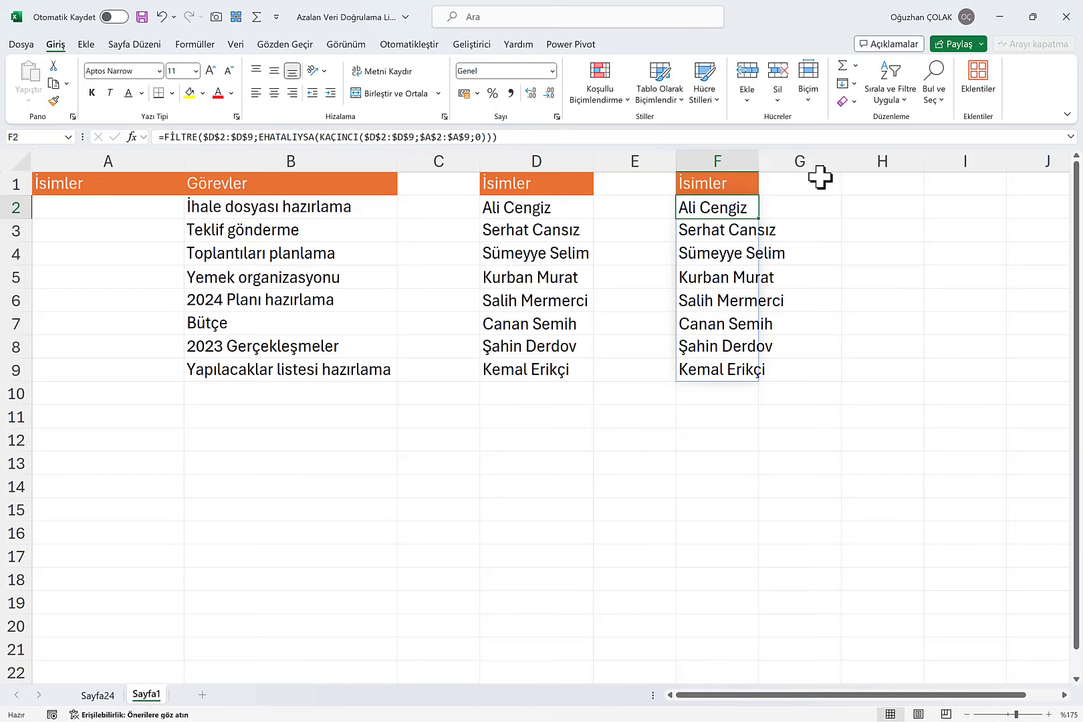
Step: Widen column F, wrap F2 in SATIRA, and fill it down to F9
double_click(759, 161)
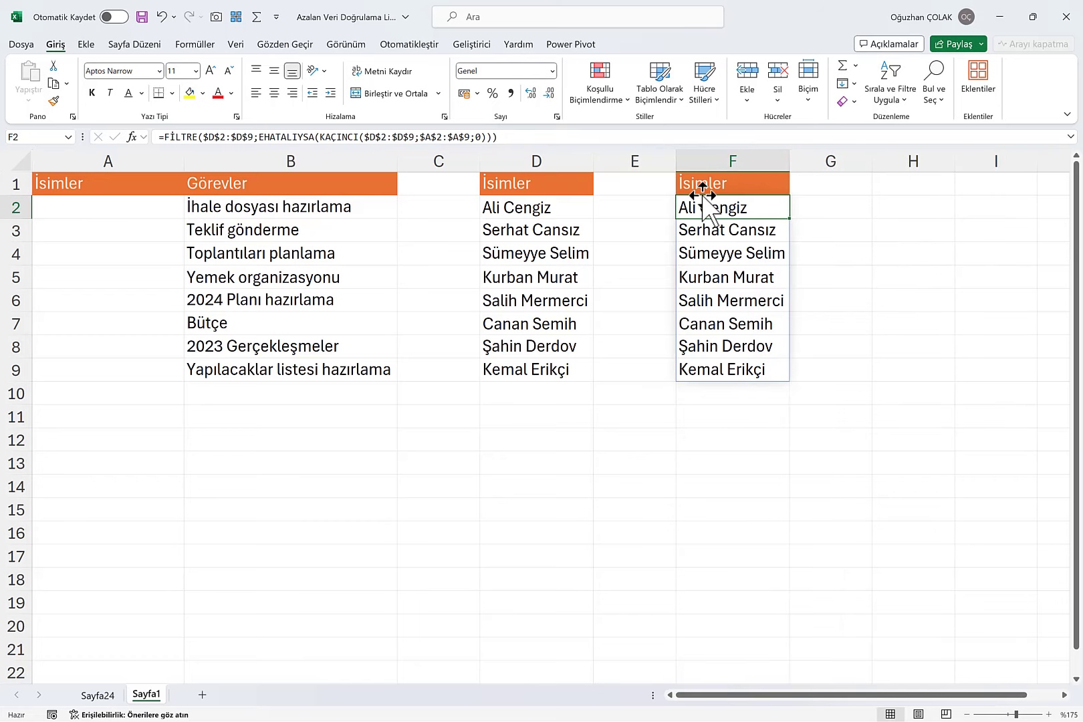
click(167, 136)
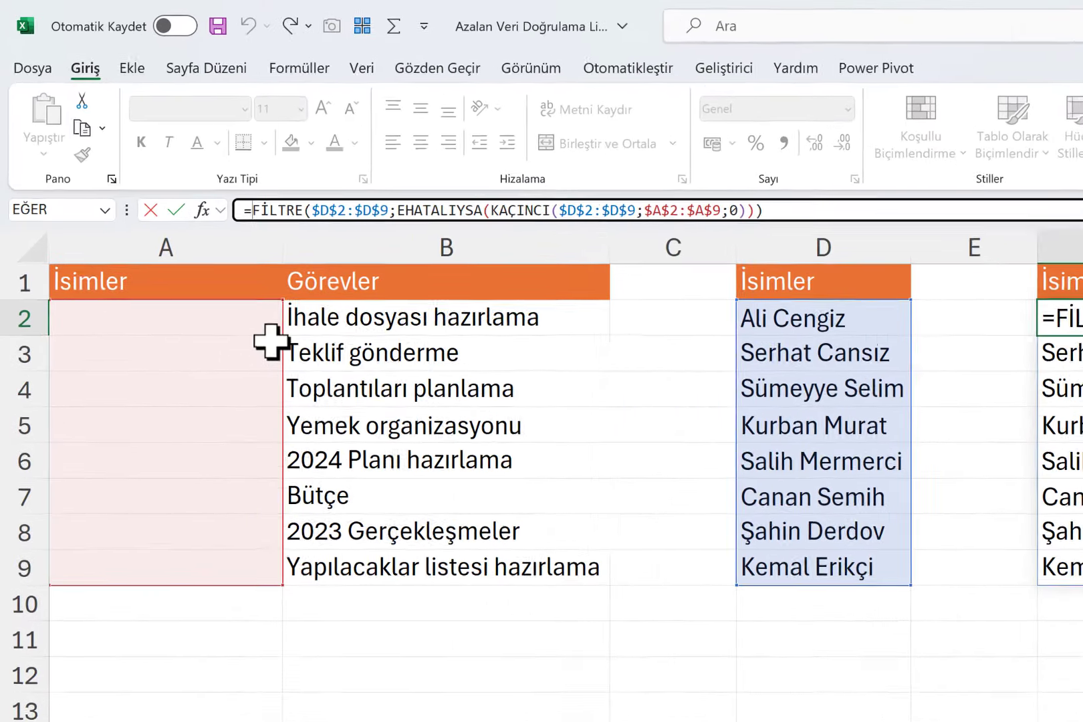
text(satır)
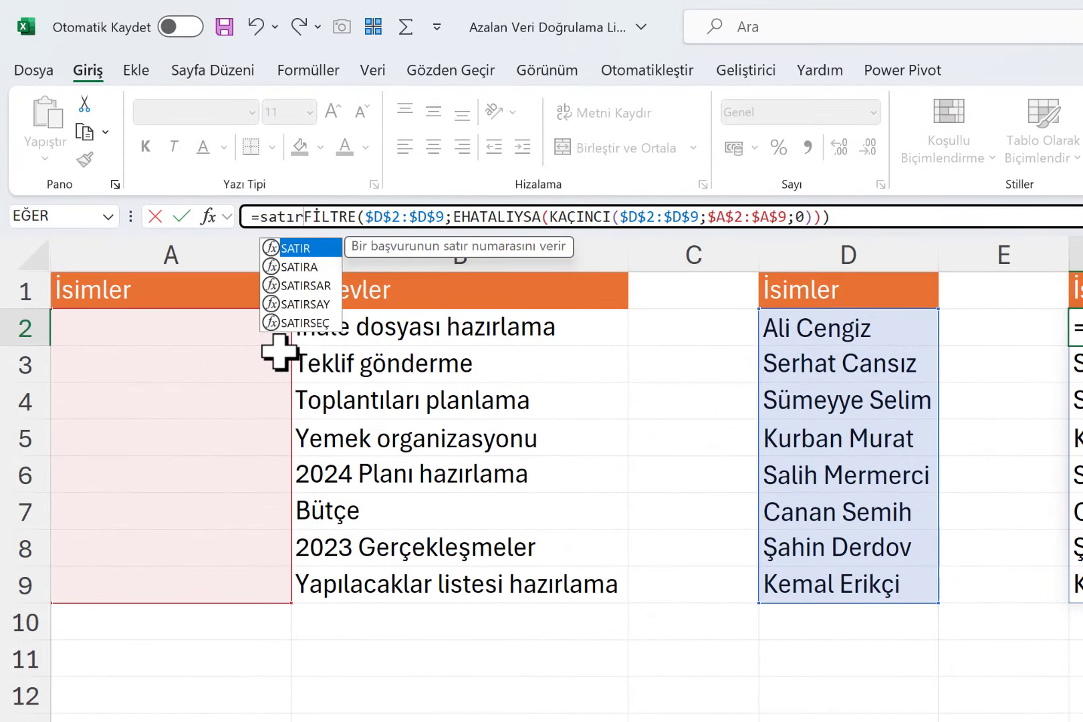
key(Down)
key(Tab)
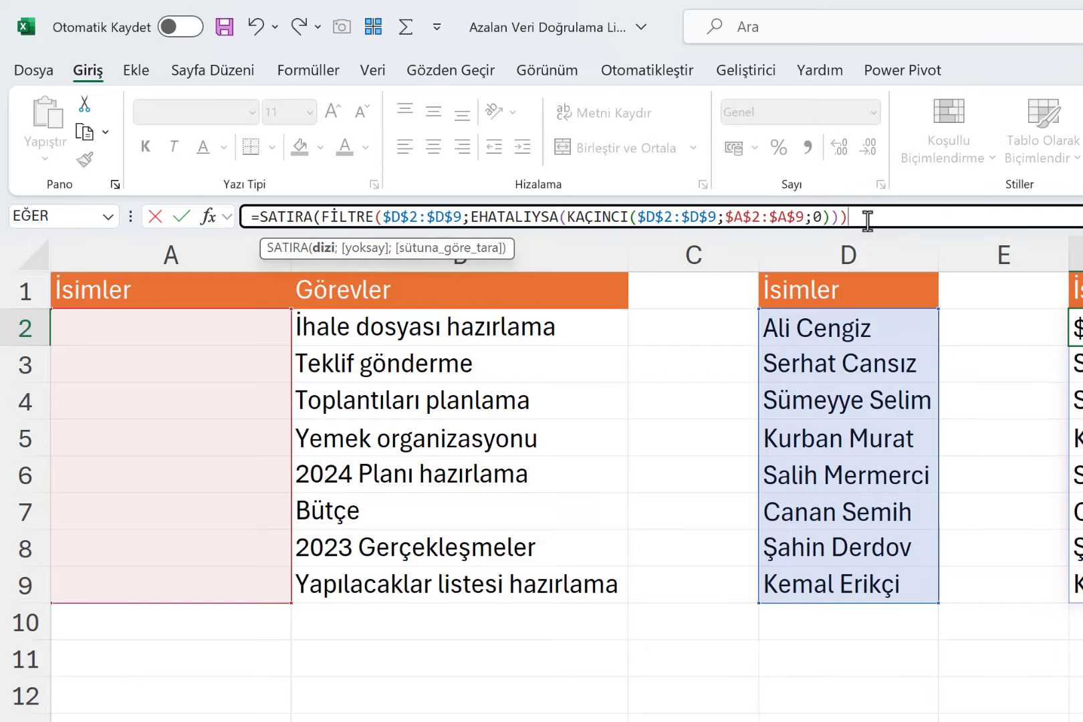
text())
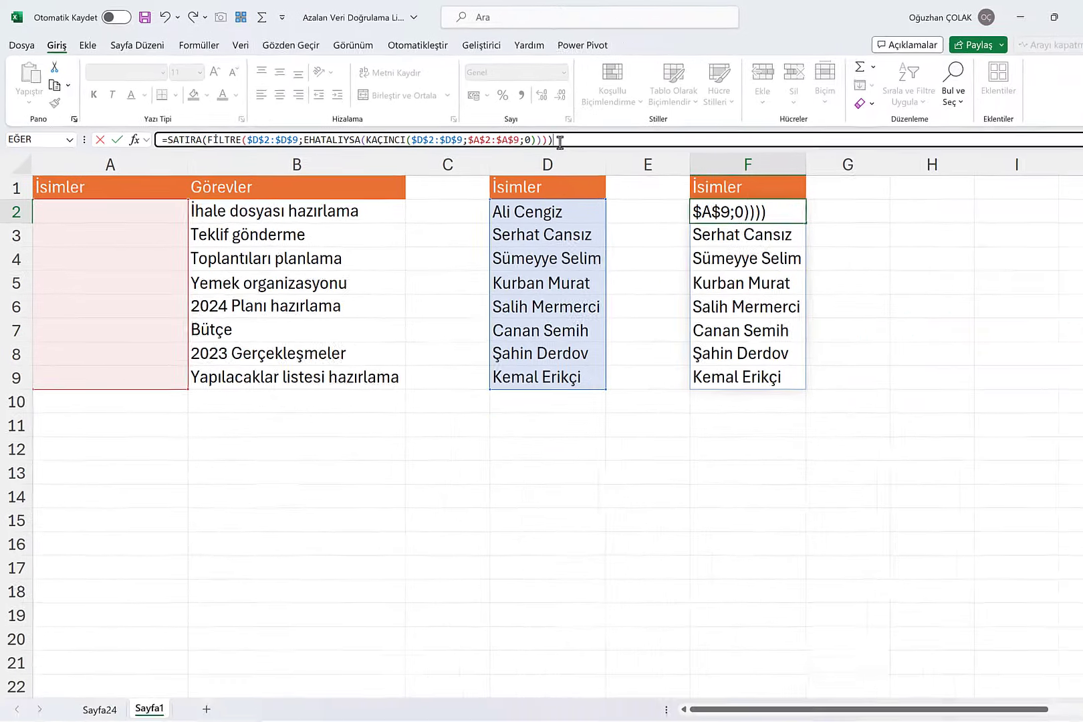
key(Return)
key(Up)
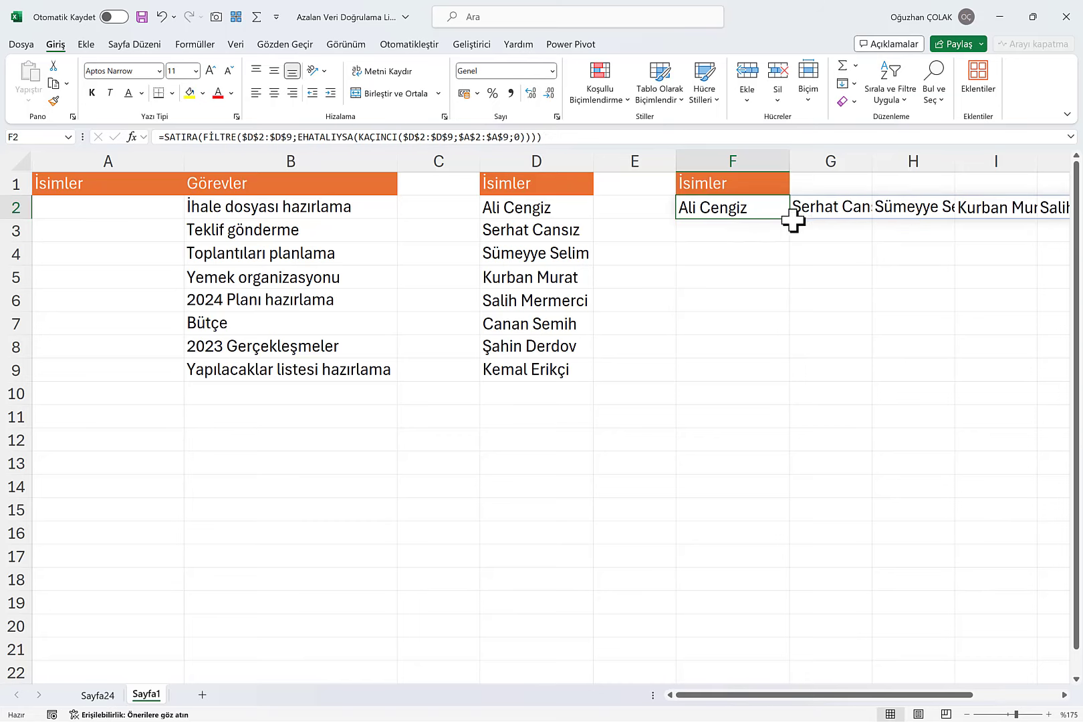
drag(790, 219, 781, 384)
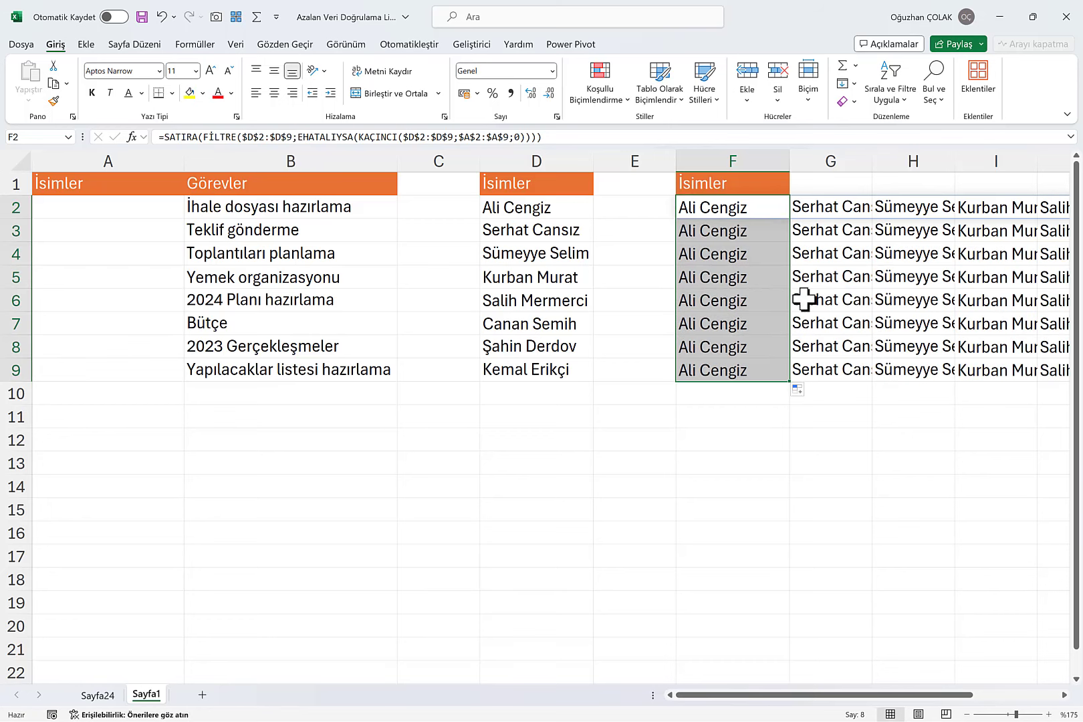
click(715, 204)
Step: Select A2:A9 and bring up Veri Doğrulama from the Veri tab
click(142, 208)
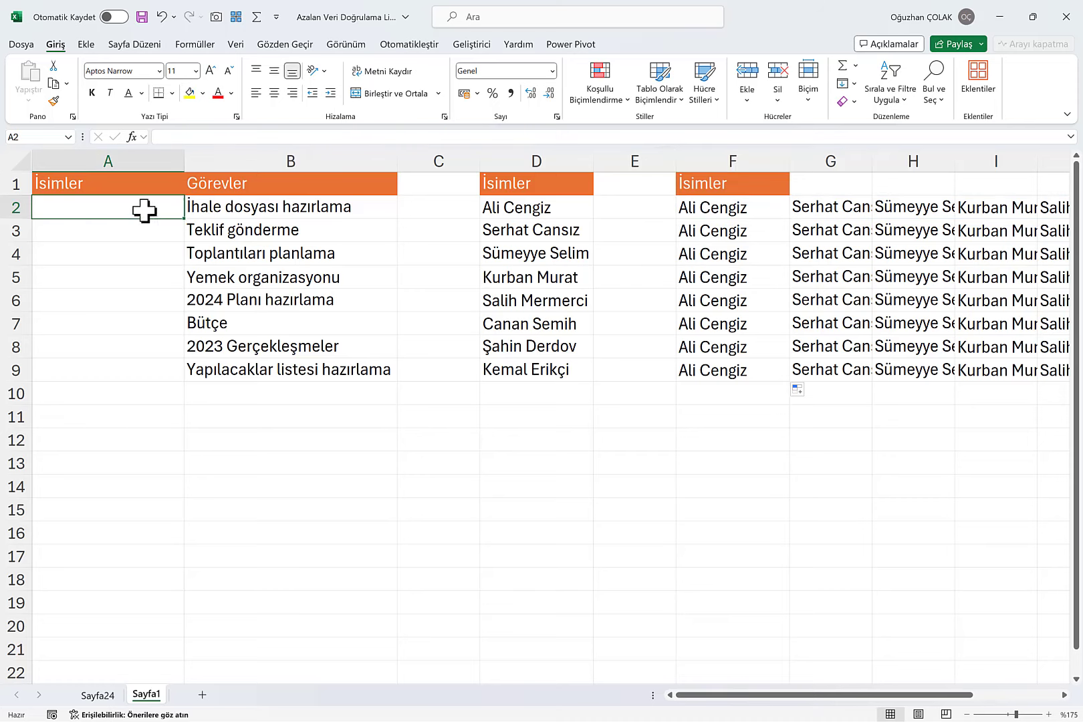
drag(162, 208, 153, 366)
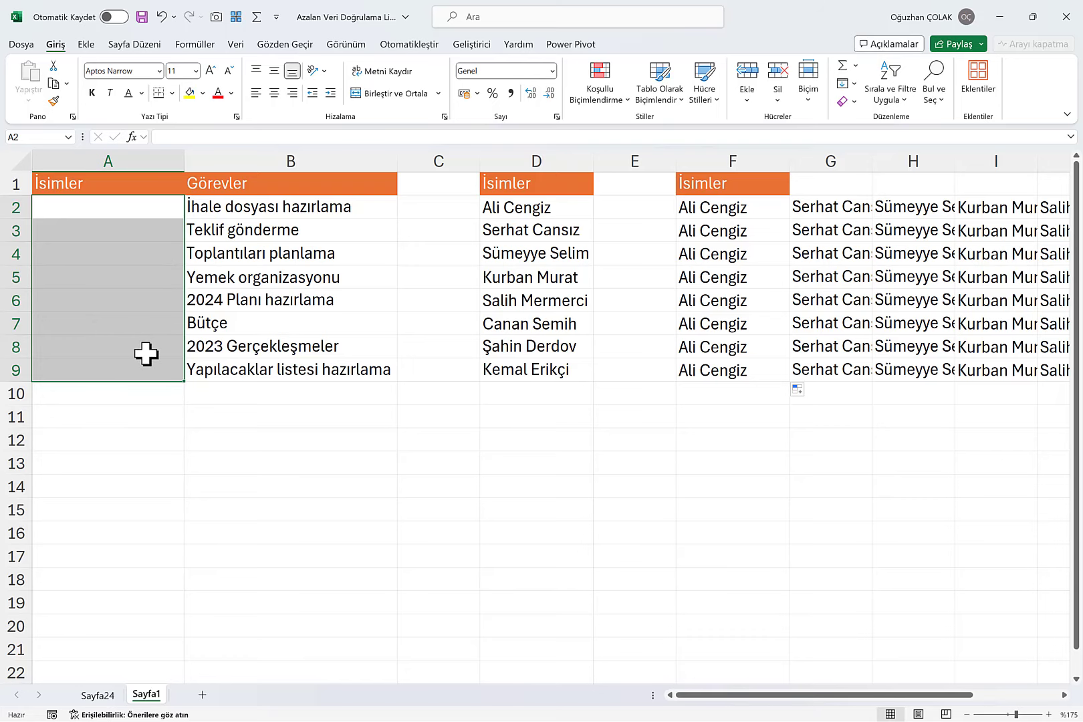
click(239, 46)
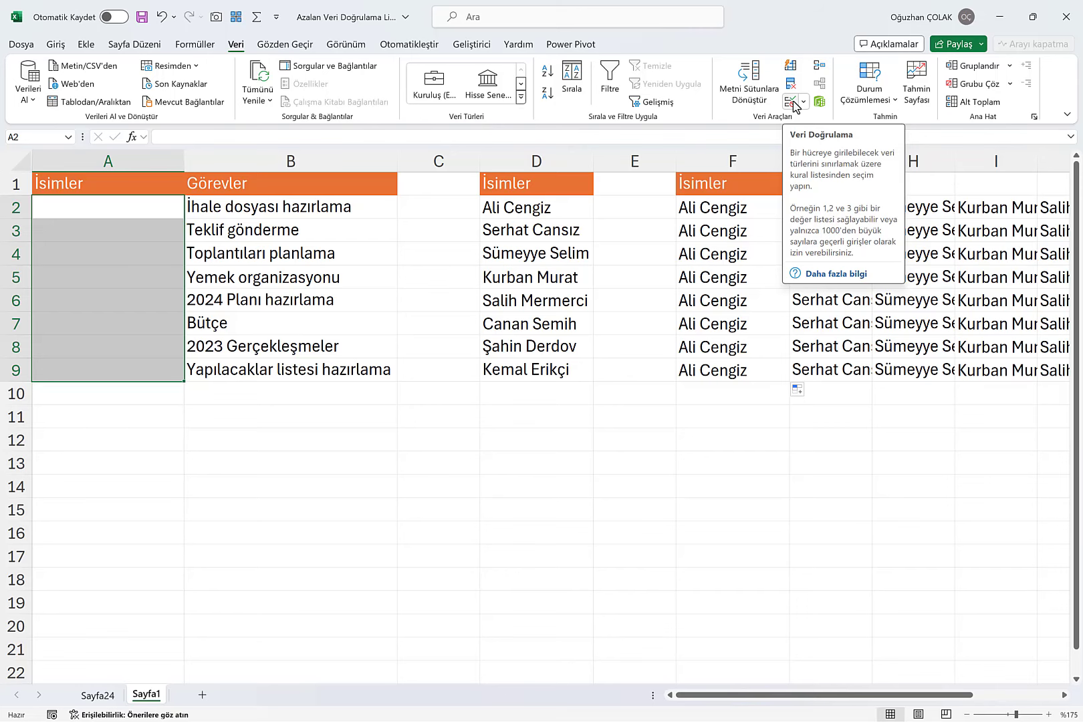
click(791, 102)
mouse_move(641, 220)
mouse_down()
mouse_move(477, 366)
mouse_move(464, 279)
mouse_up()
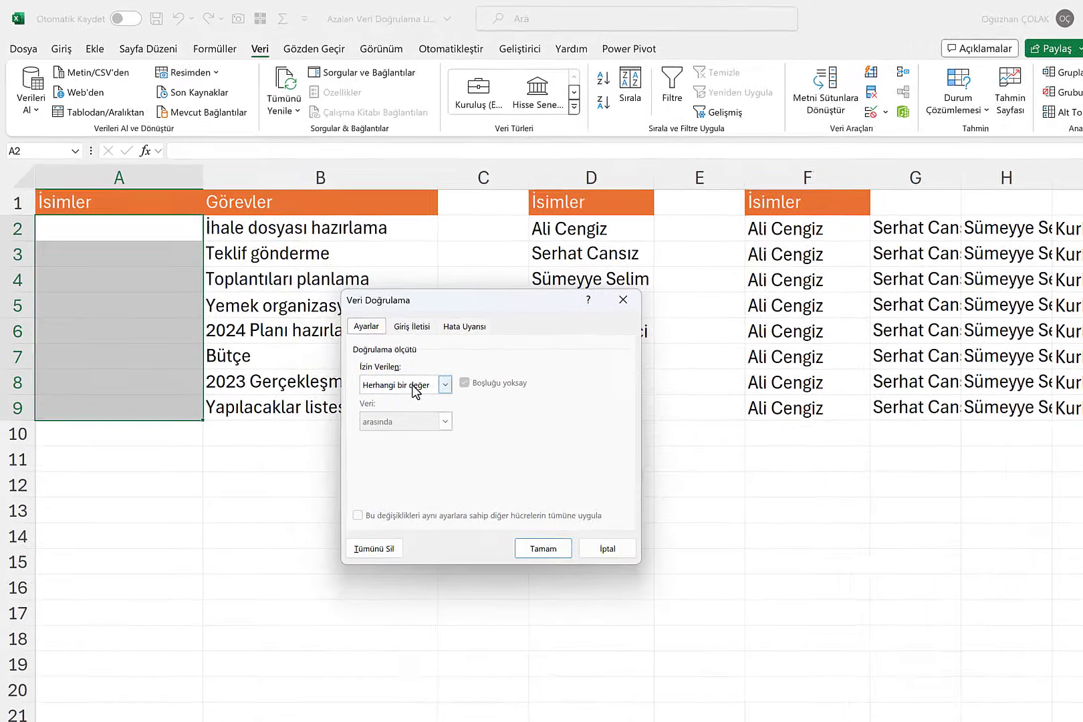
Step: Set A2:A9 validation to Liste with source =$F2#
click(375, 350)
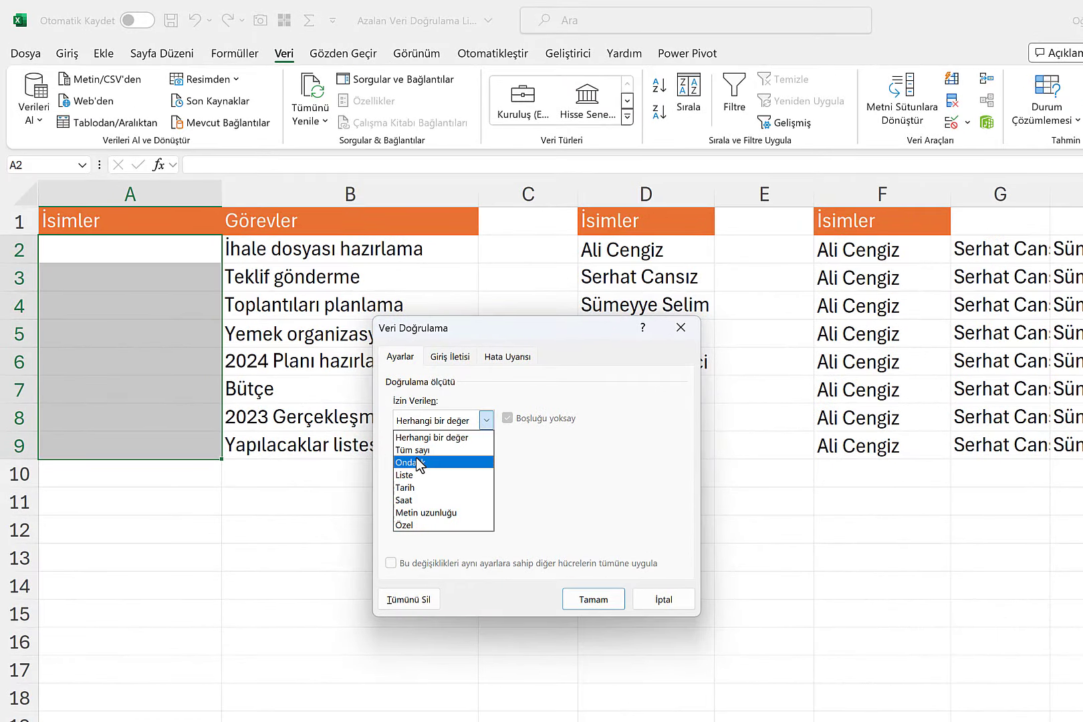
click(422, 475)
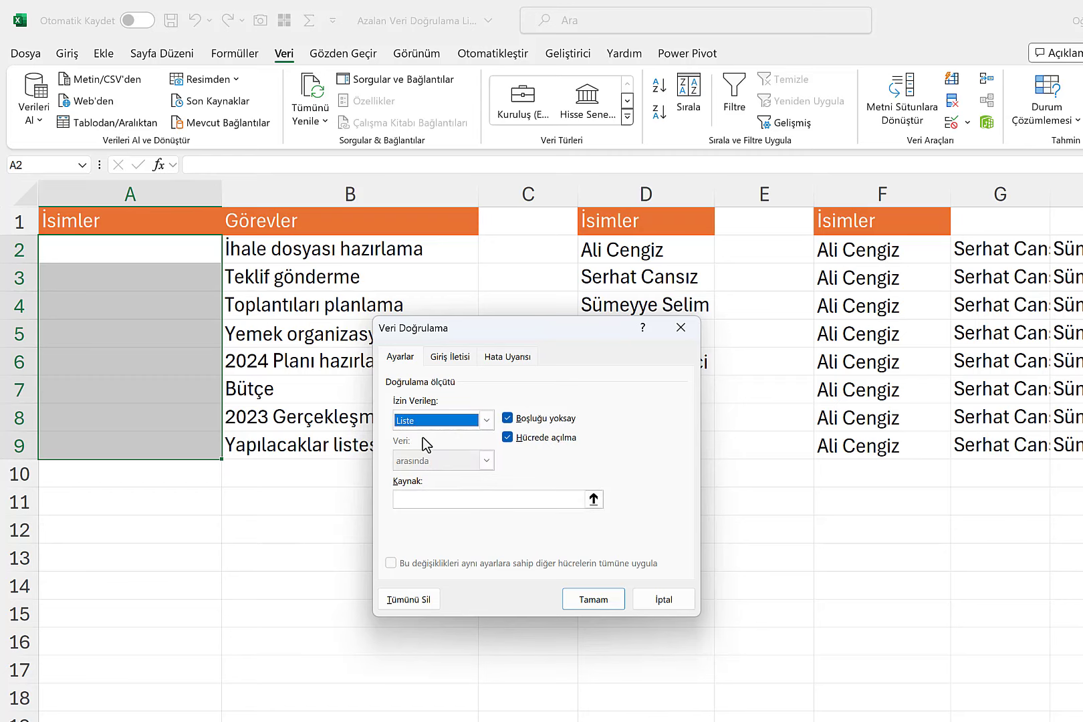
click(427, 499)
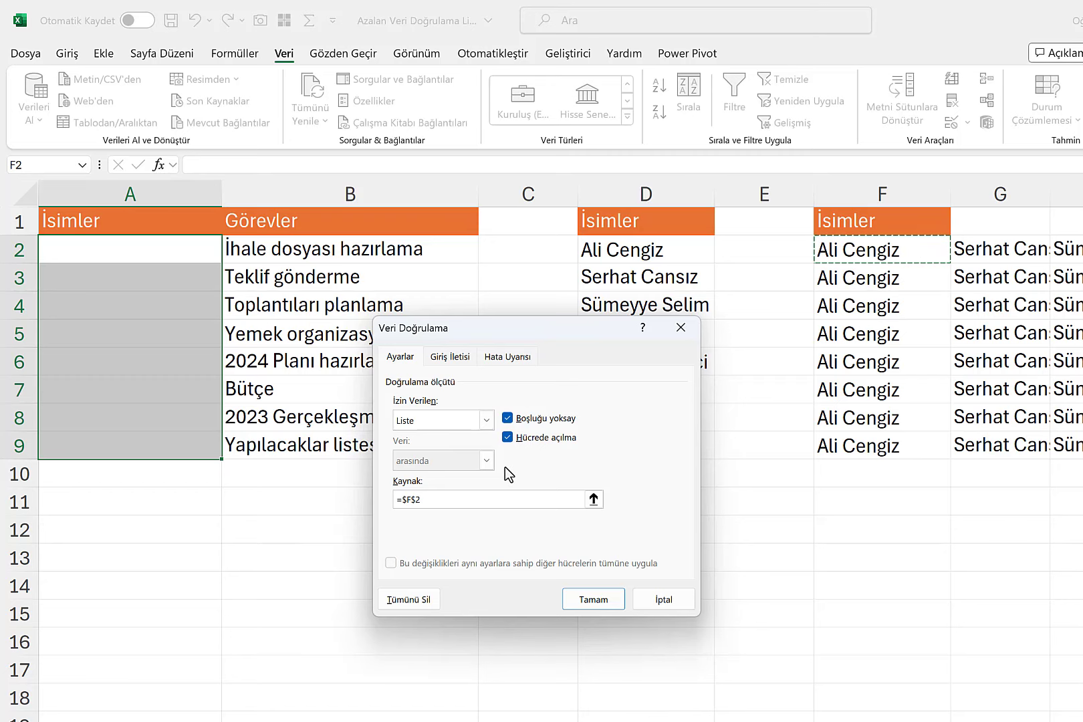
key(F4)
key(F4)
key(ctrl+alt+3)
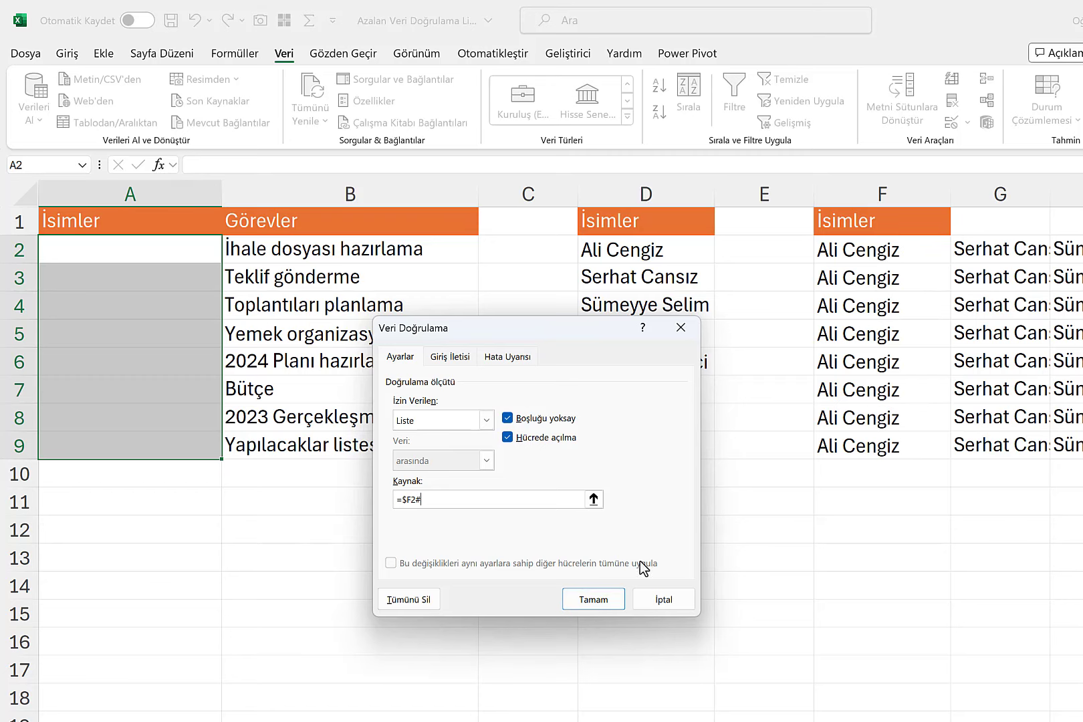
click(596, 602)
Step: Pick names for A2 through A5 from their dropdown lists
click(155, 214)
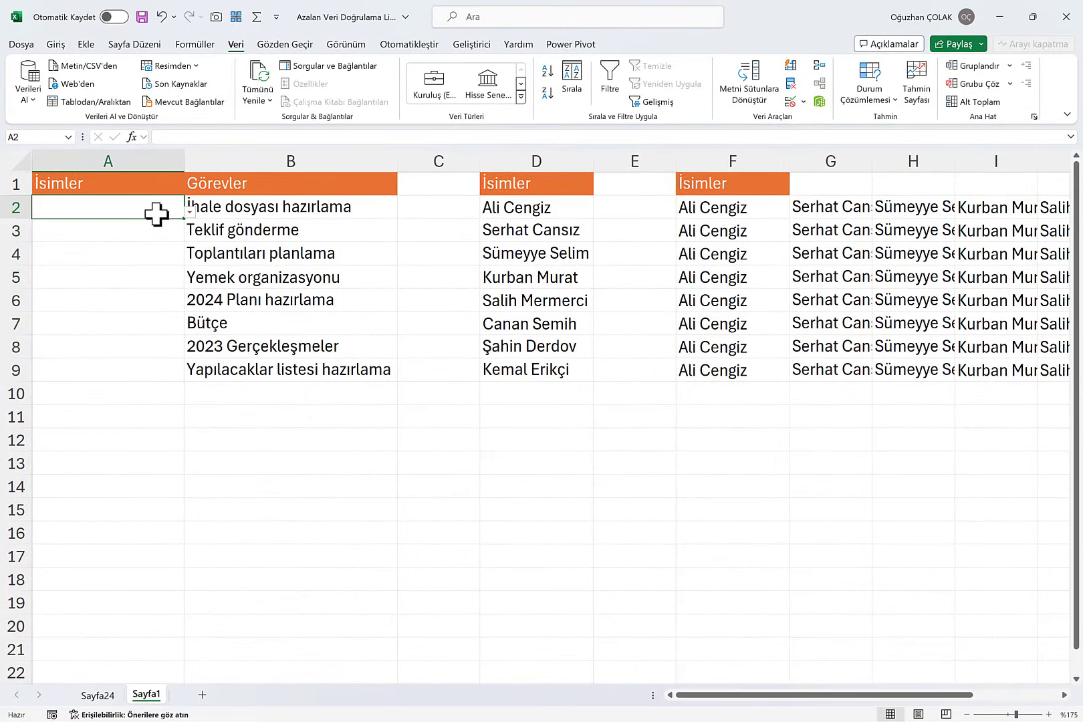
click(189, 212)
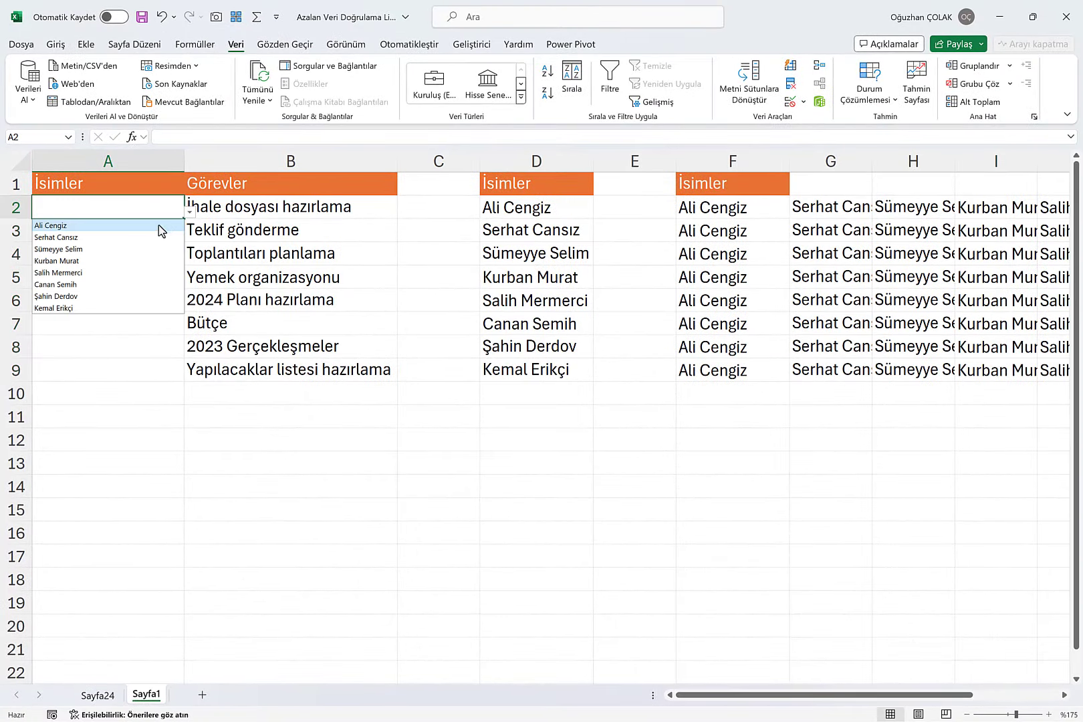
click(155, 236)
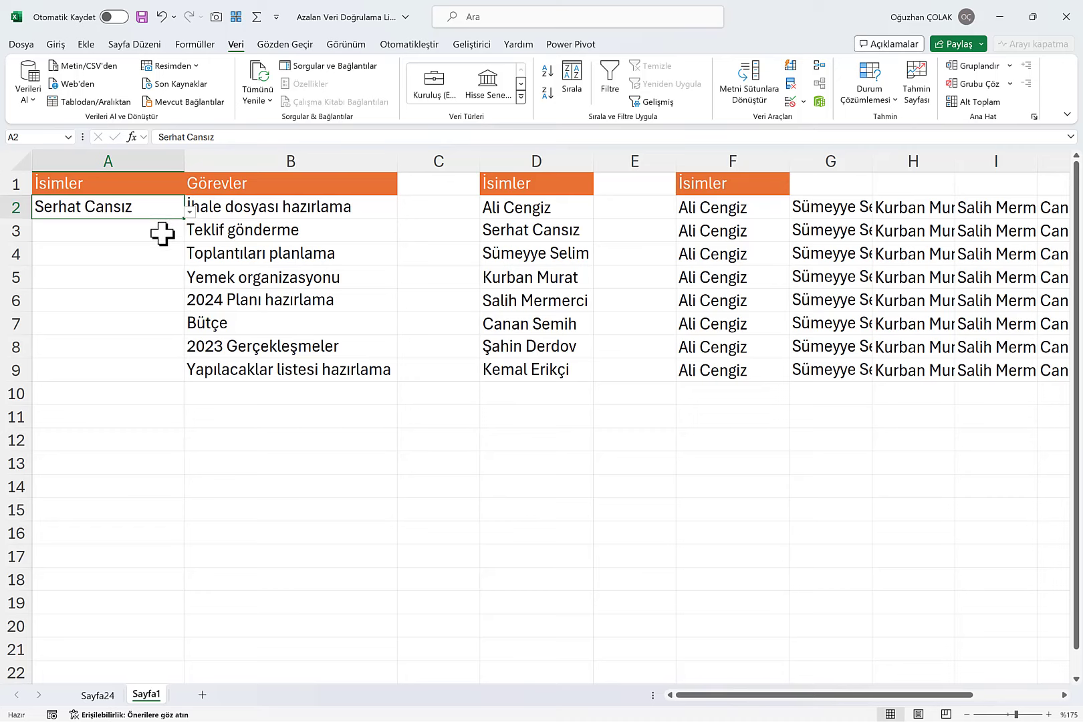
click(161, 233)
click(190, 235)
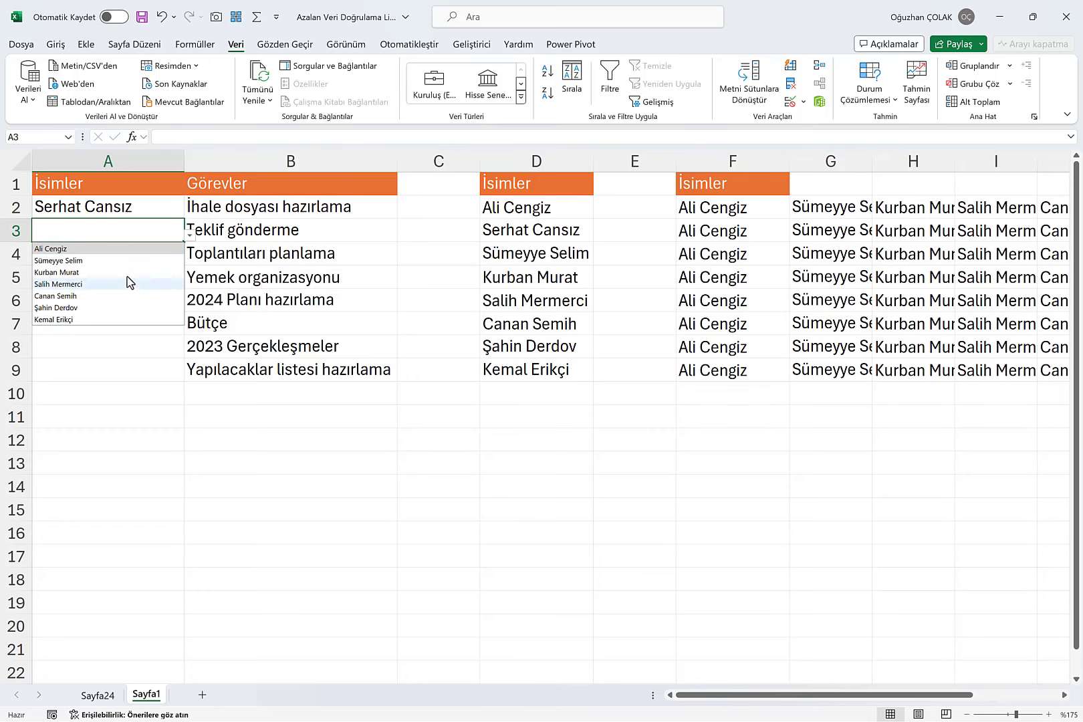
click(91, 308)
click(167, 260)
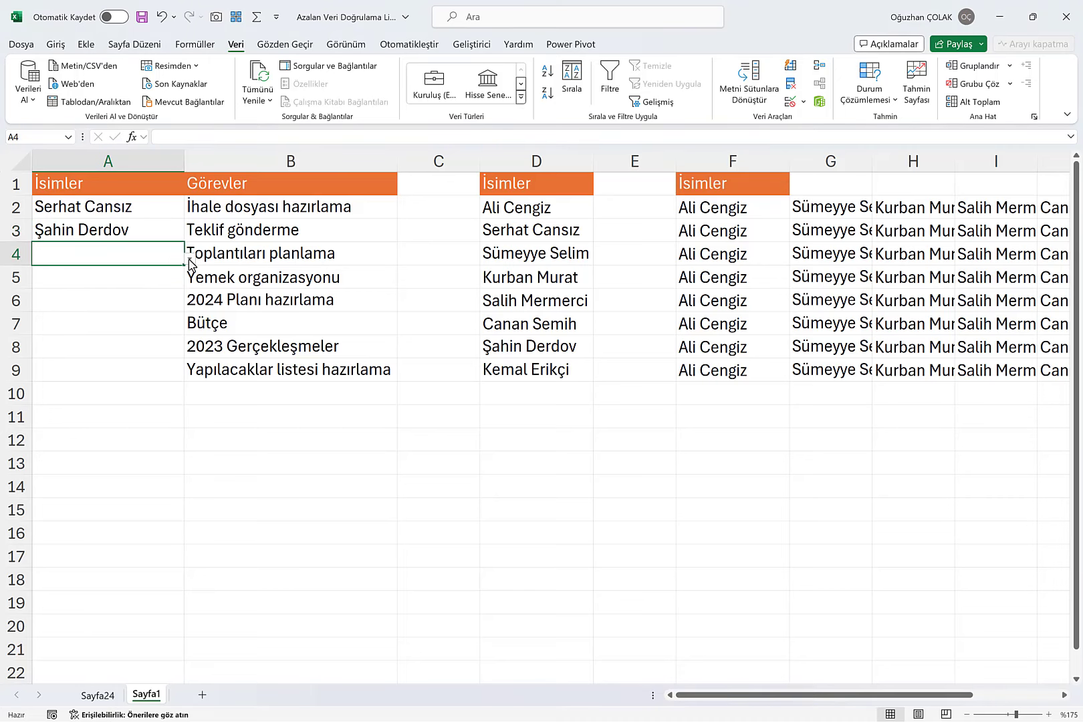
click(189, 258)
click(100, 295)
click(180, 282)
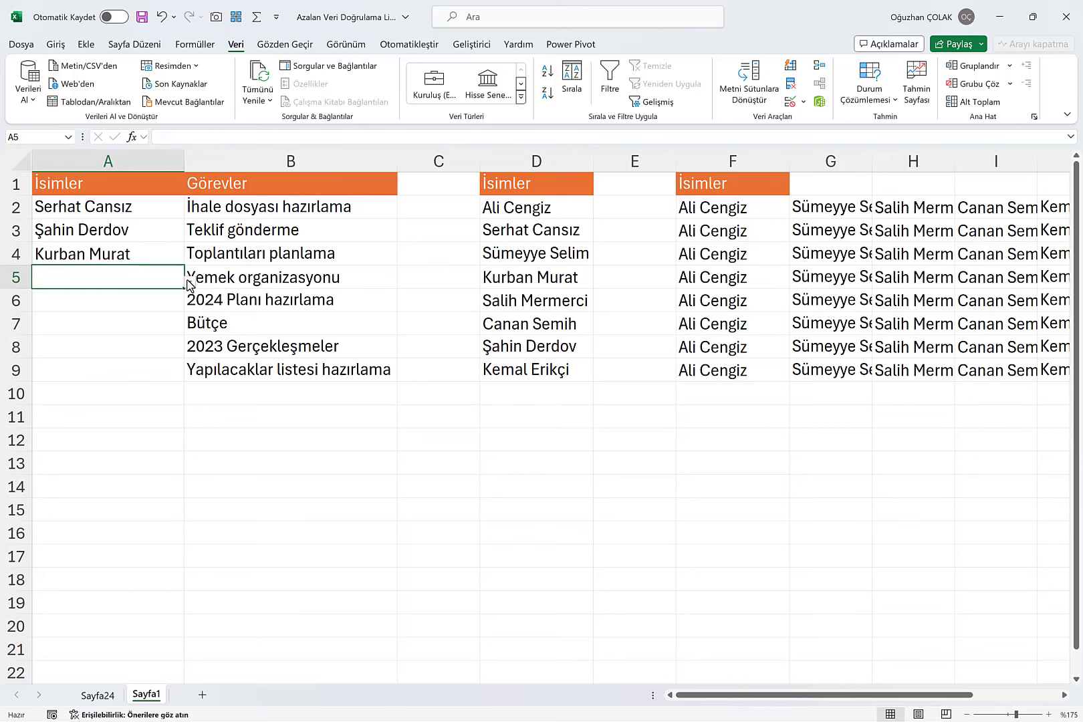
click(190, 283)
click(107, 319)
Step: Pick names for A6 through A9, down to the last remaining choice
click(170, 301)
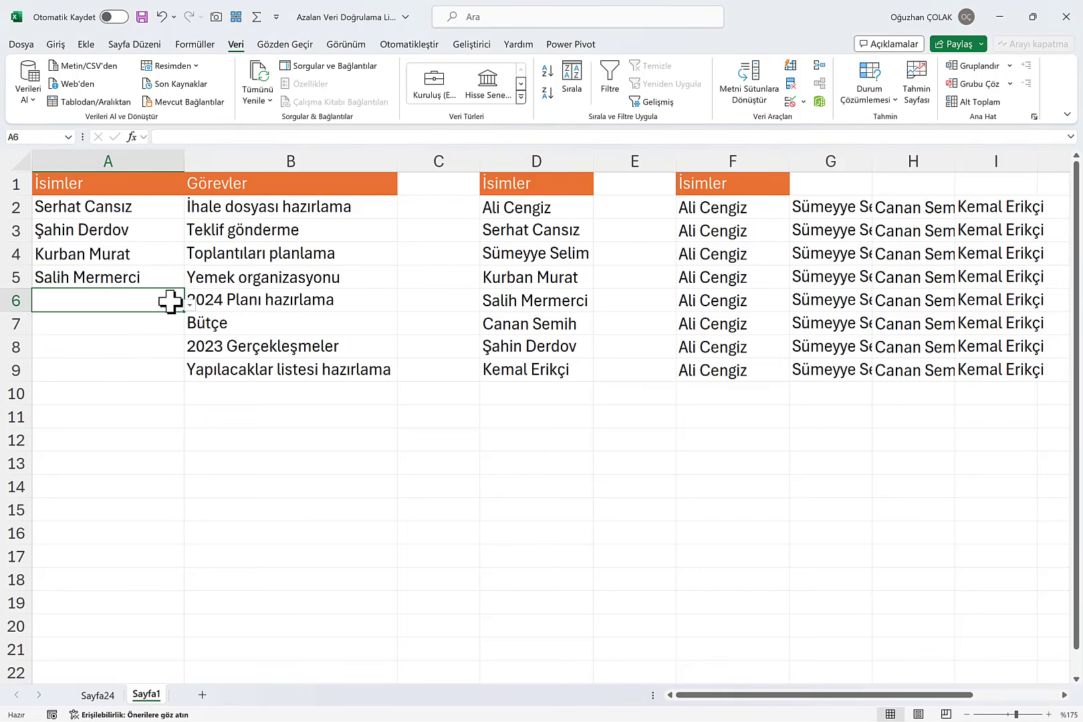
click(190, 306)
click(127, 343)
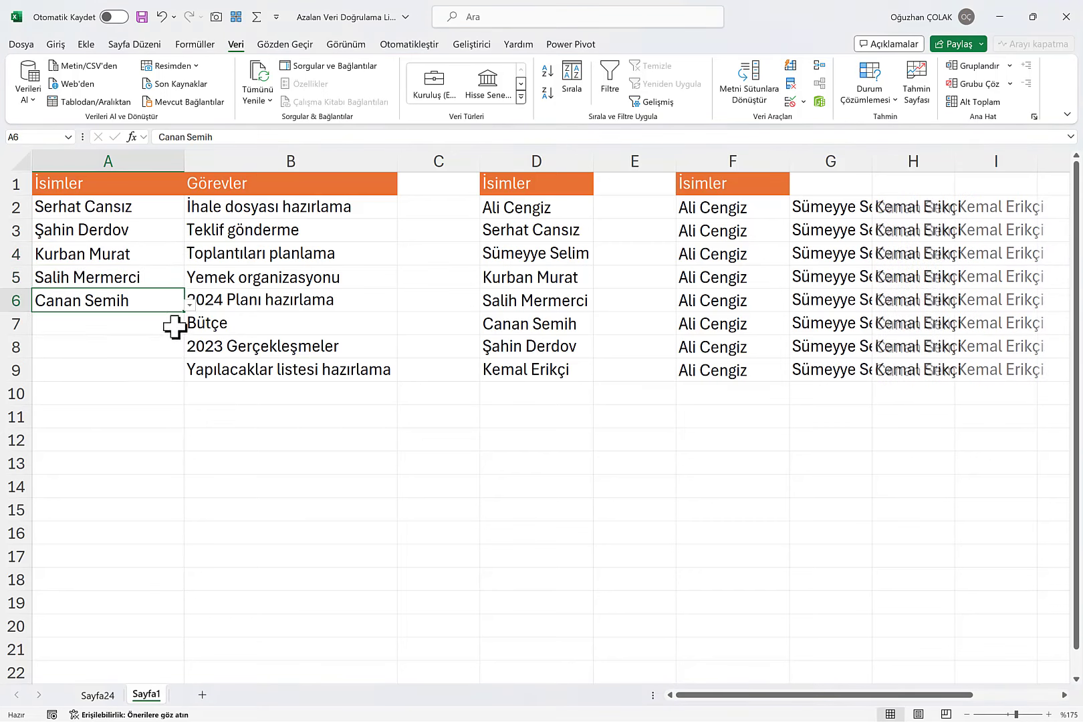
click(108, 322)
click(190, 327)
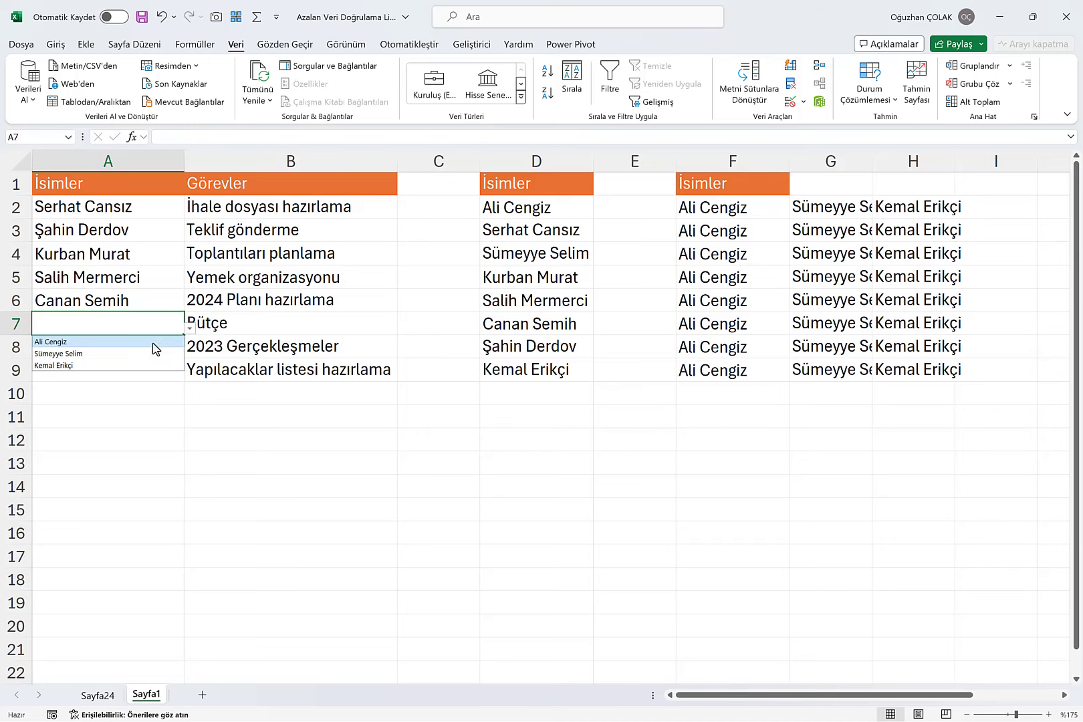
click(127, 353)
click(107, 347)
click(191, 352)
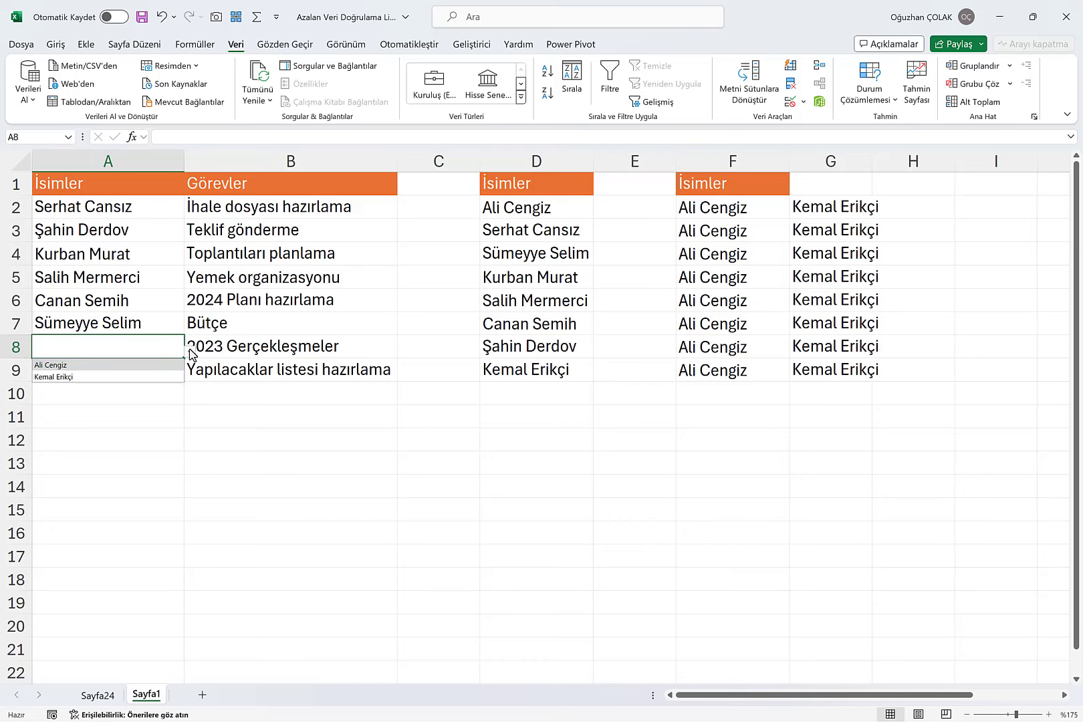
click(128, 371)
click(114, 369)
click(191, 375)
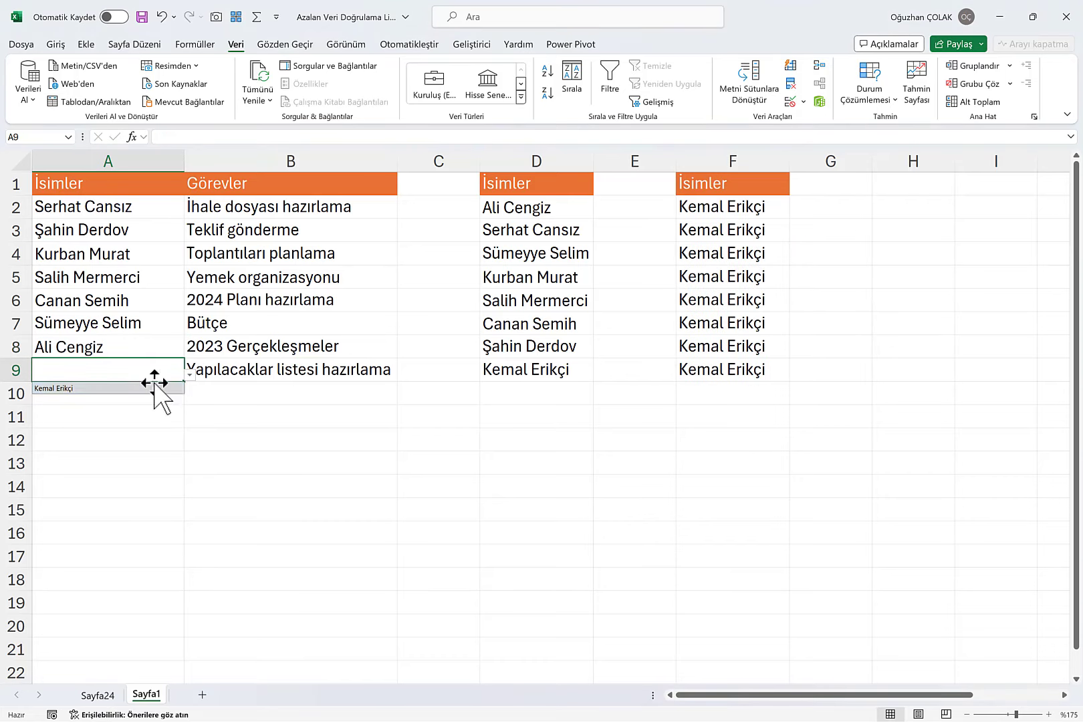
click(125, 389)
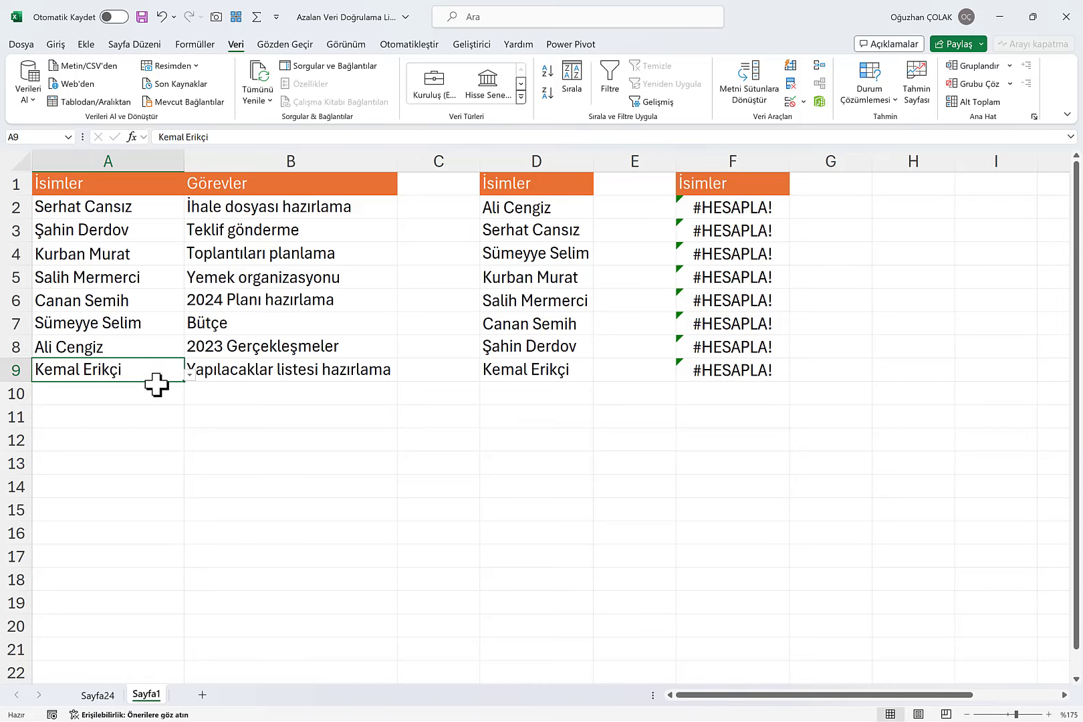
Step: Clear the name in A9 and check column F against the assigned rows
key(Delete)
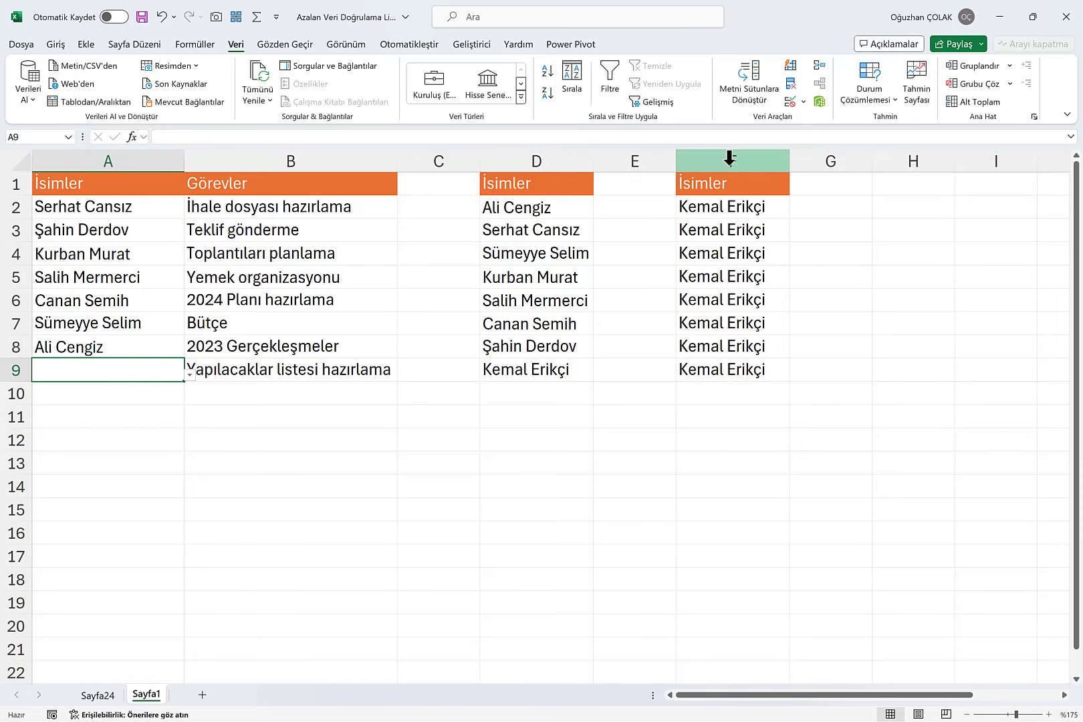
click(729, 159)
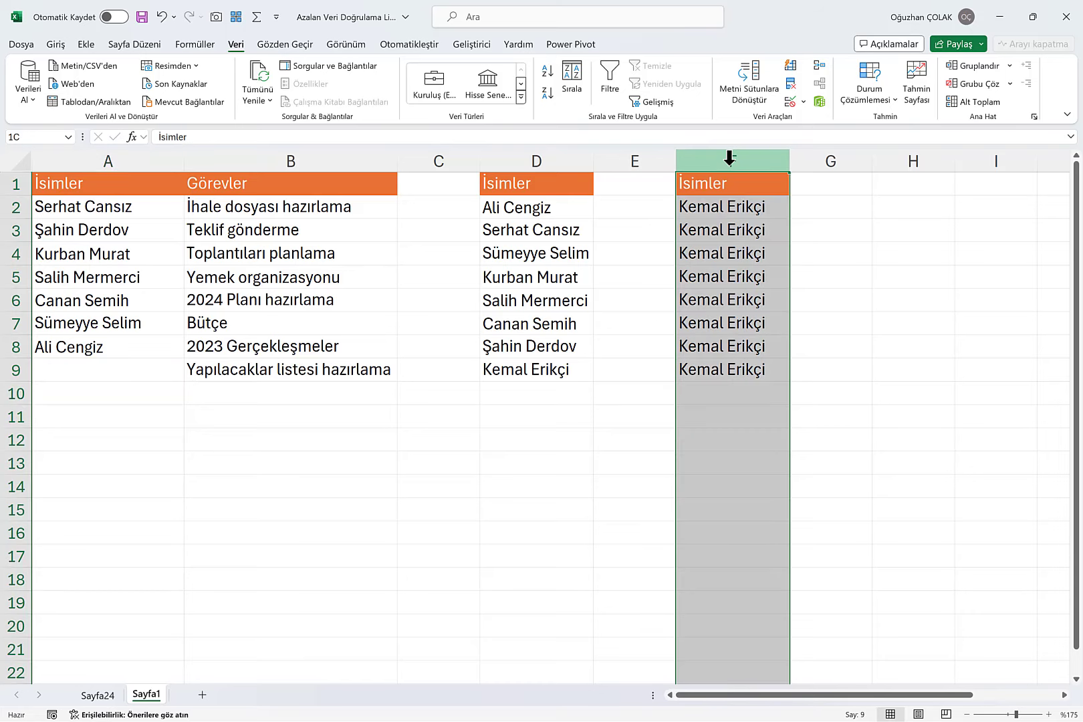
drag(162, 208, 153, 349)
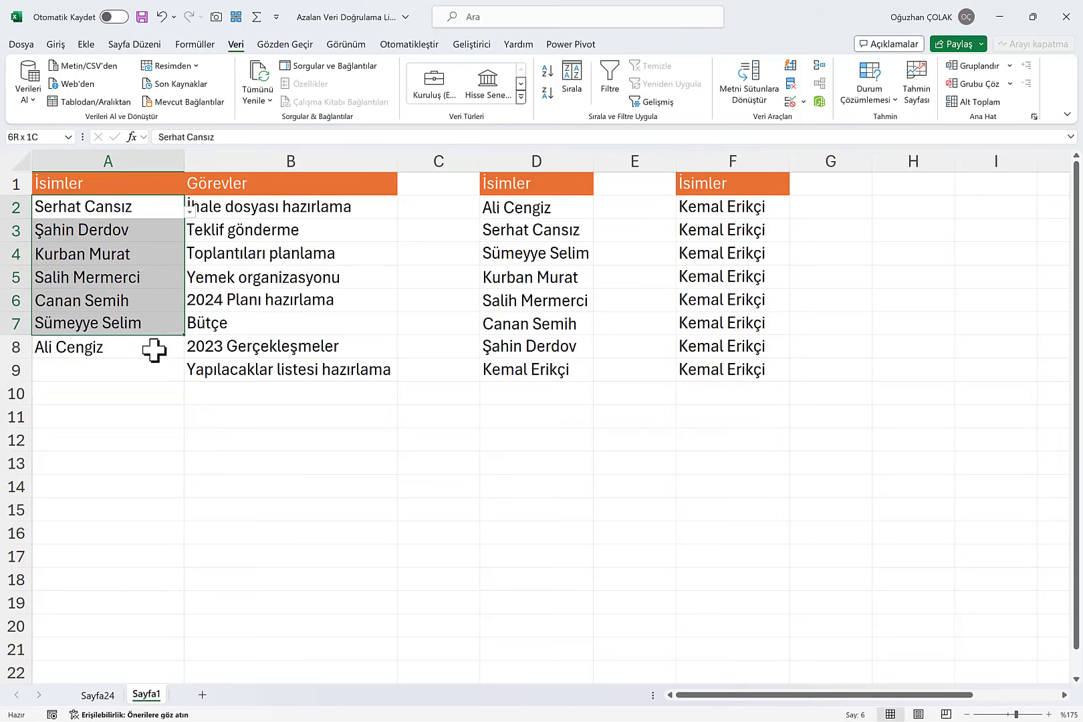
click(257, 206)
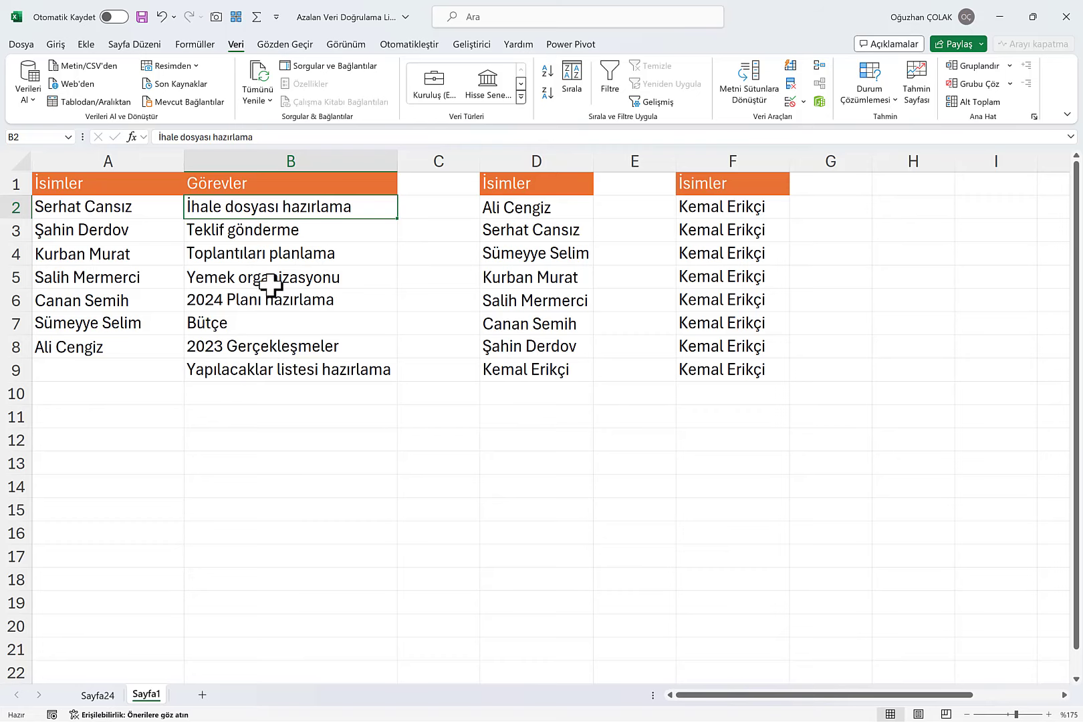
drag(278, 211, 283, 372)
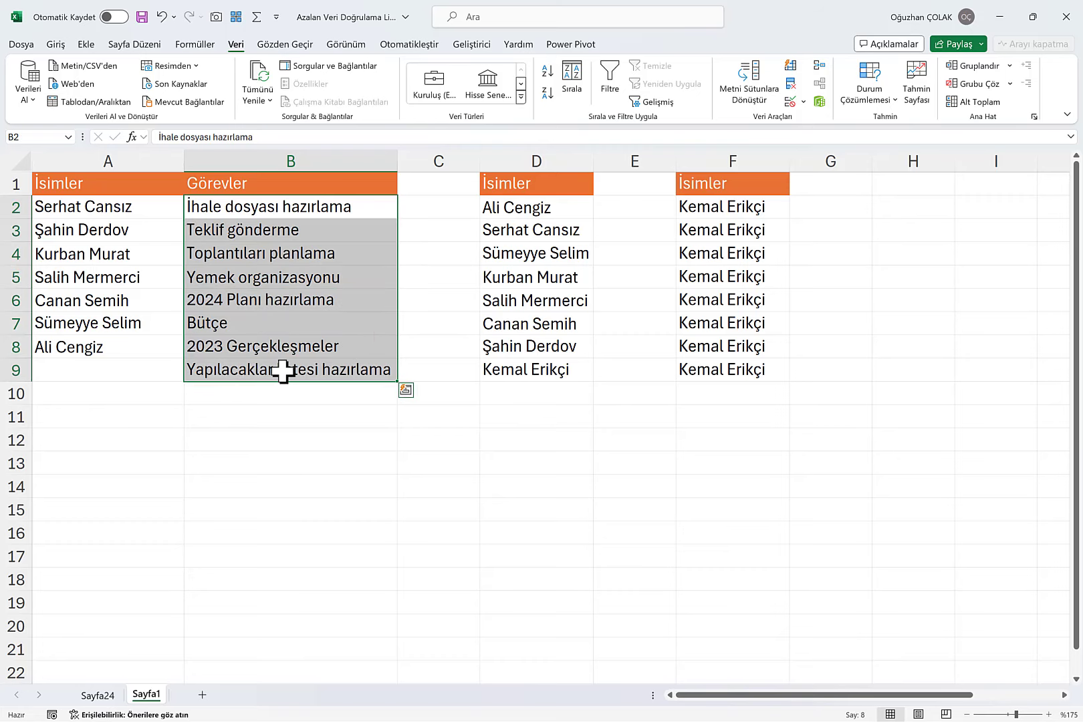
Step: Clear the names in A5 and A4, then select the task cells in column B
click(112, 275)
key(Delete)
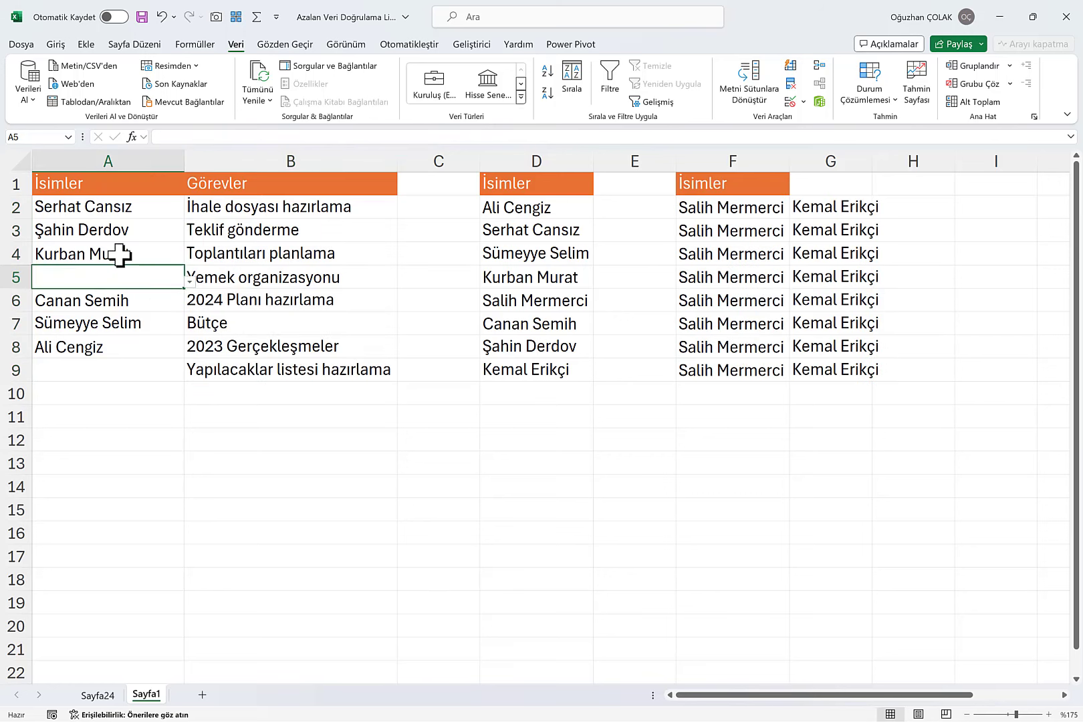
click(117, 252)
key(Delete)
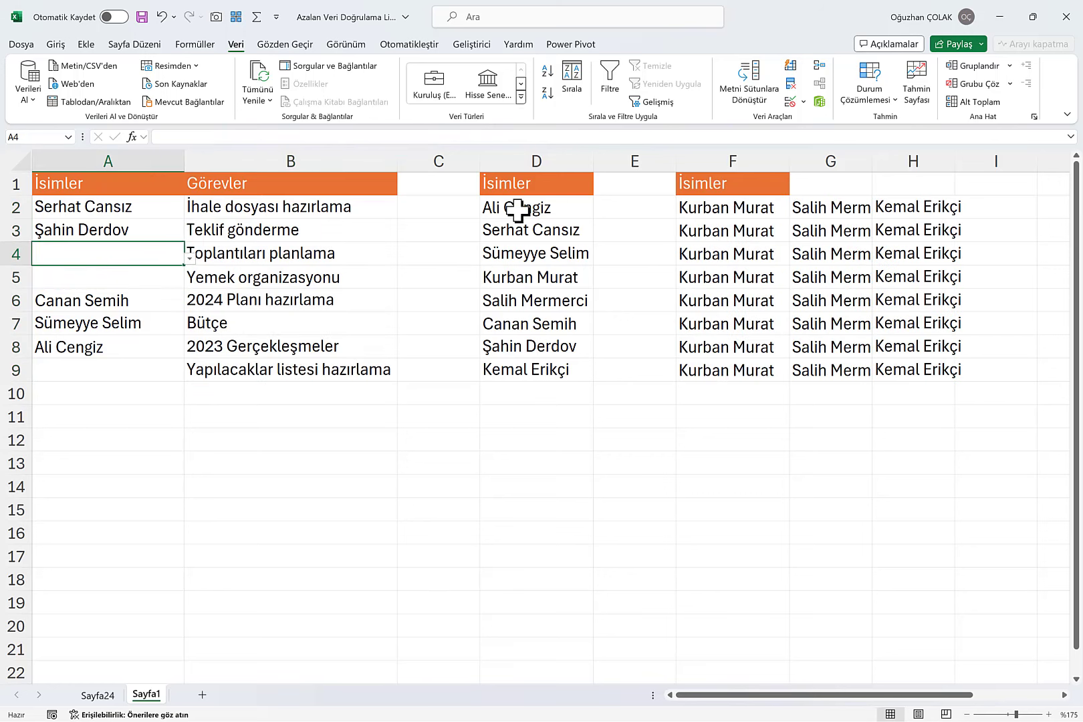
drag(314, 209, 311, 364)
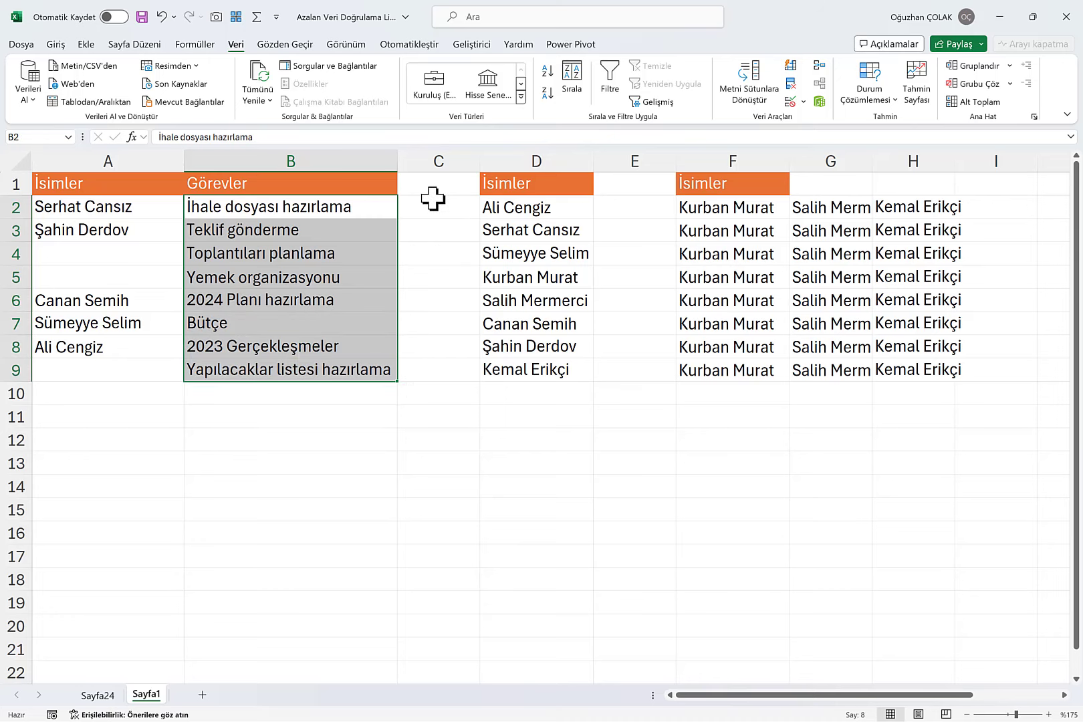
Step: Start a new formula-based conditional formatting rule for the tasks in B2:B9
click(53, 44)
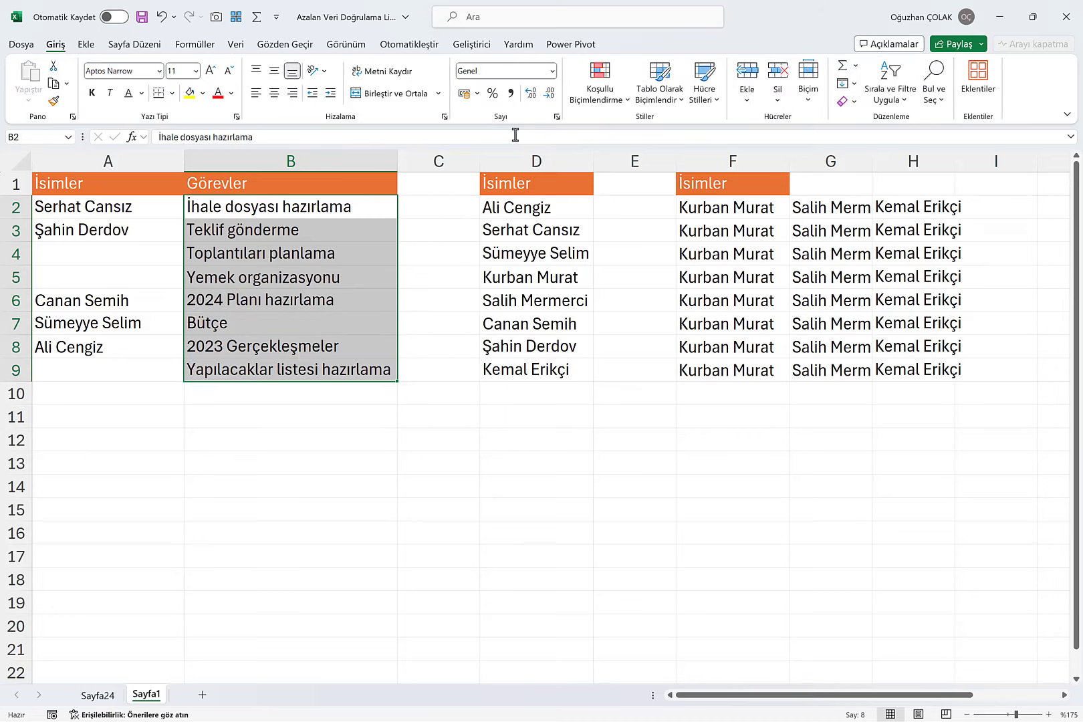
click(599, 97)
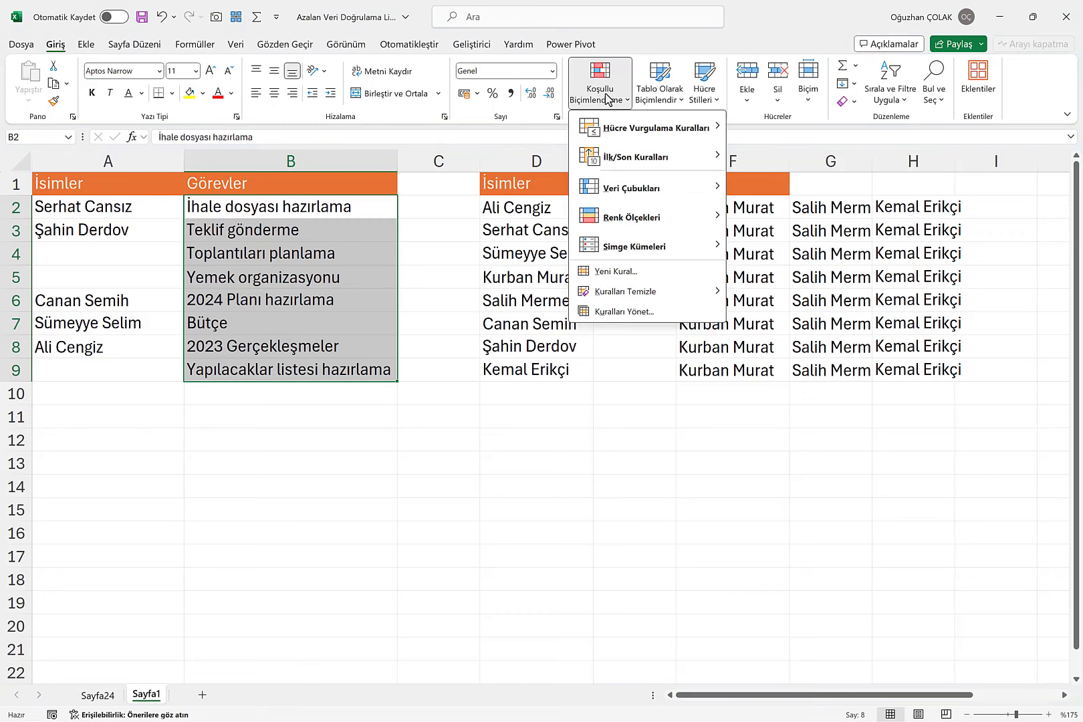
click(615, 270)
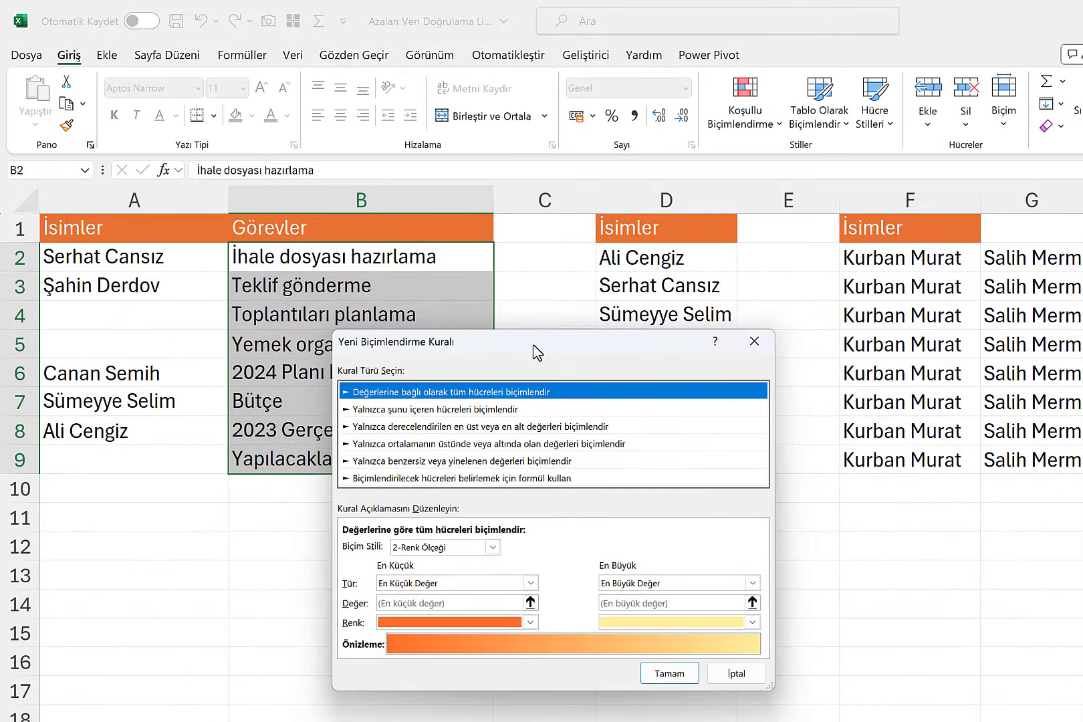
drag(432, 283, 591, 291)
drag(733, 364, 722, 254)
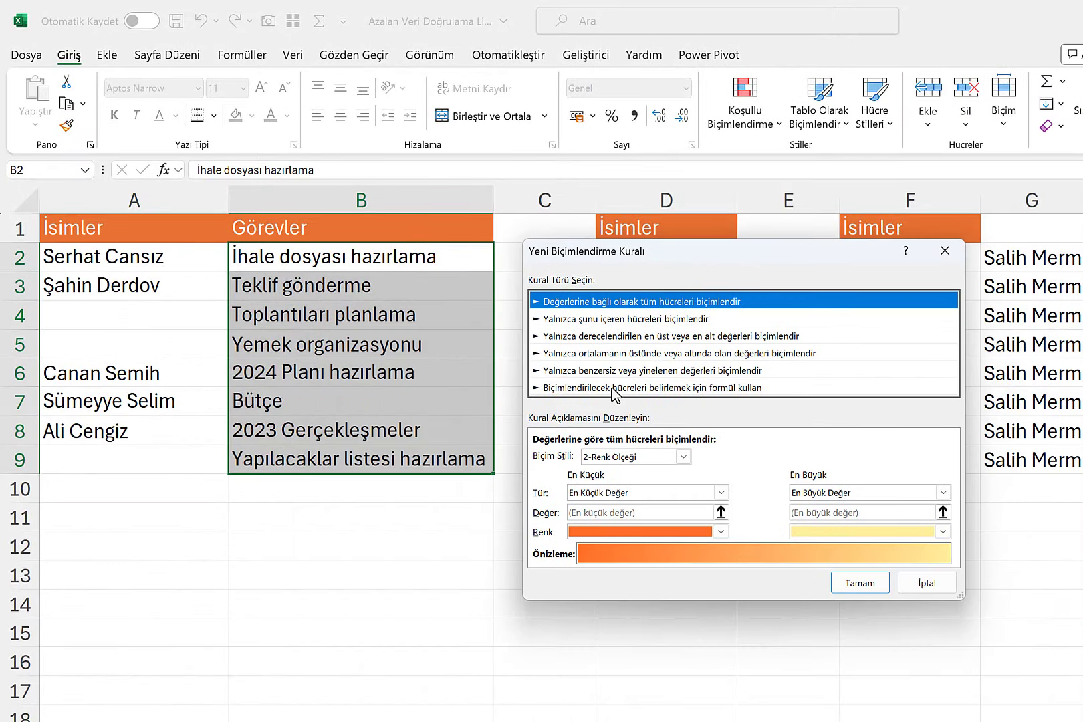
click(688, 388)
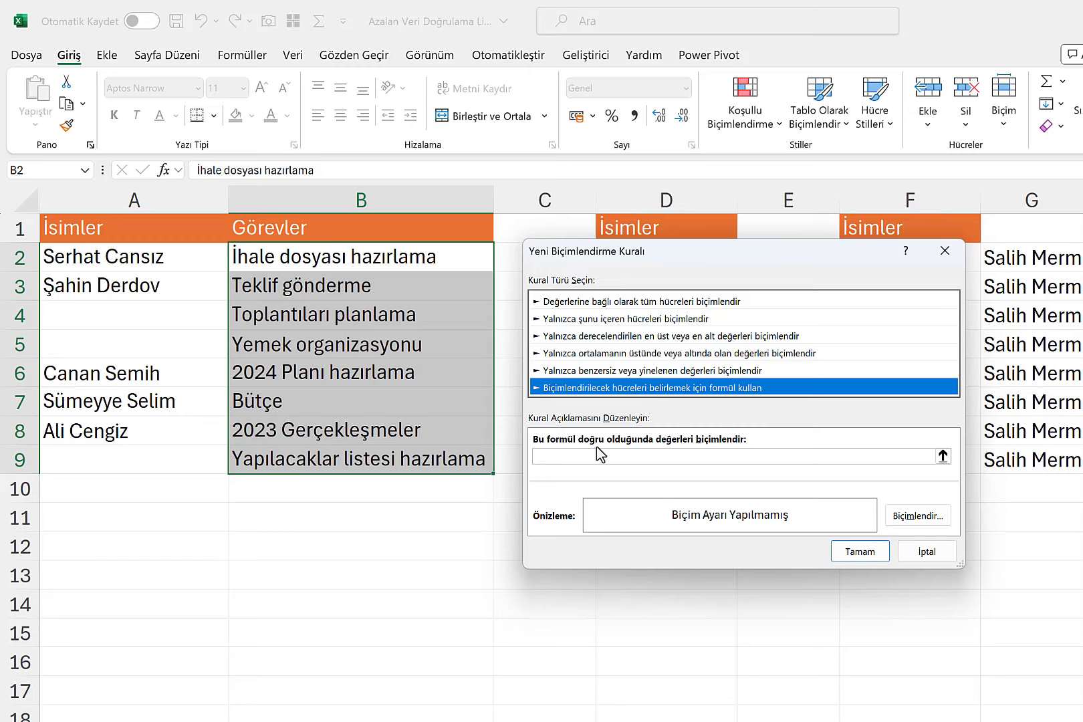
click(581, 461)
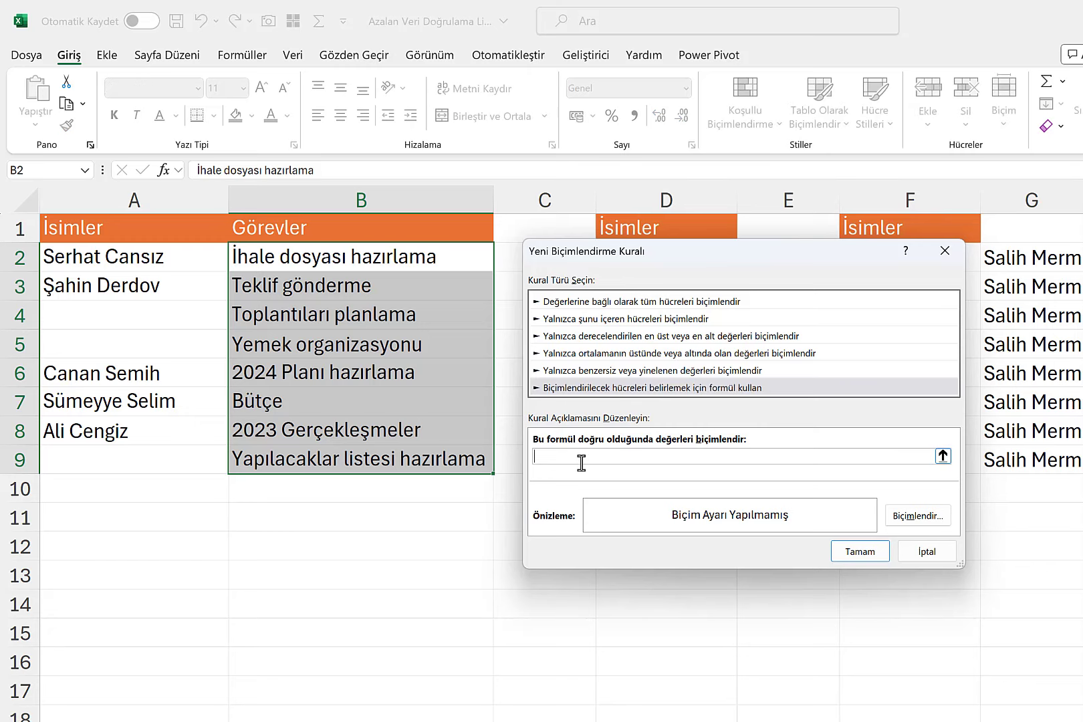
Step: Enter the rule formula =$A2<>"" with strikethrough font formatting and apply it
click(159, 256)
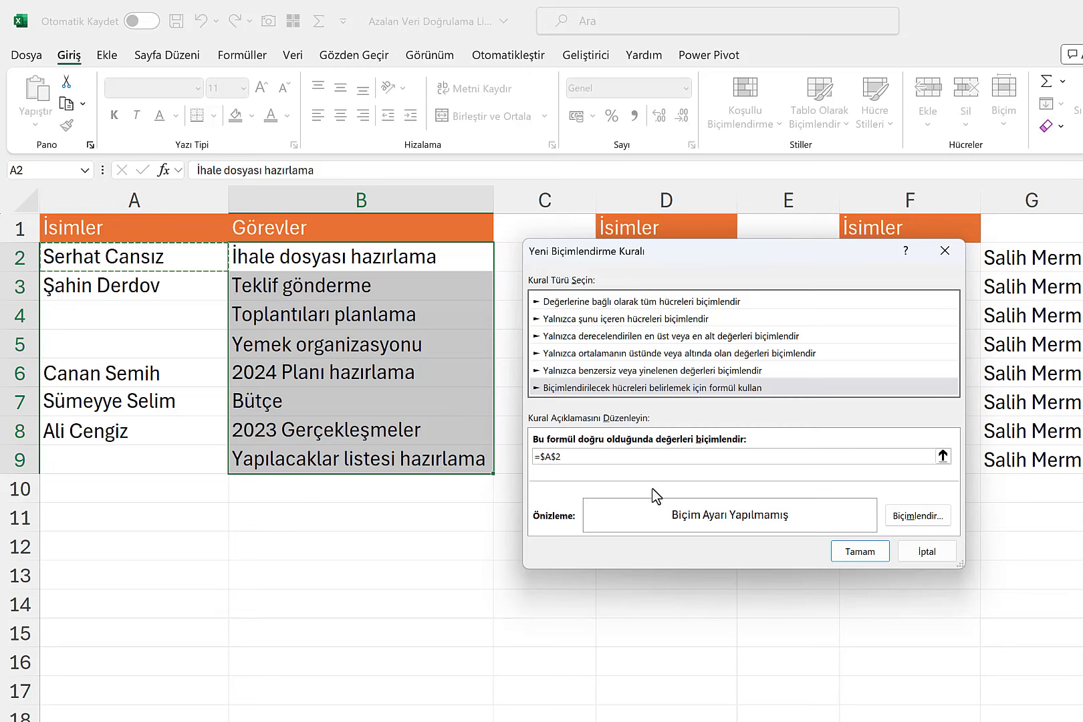
key(F4)
text(<>")
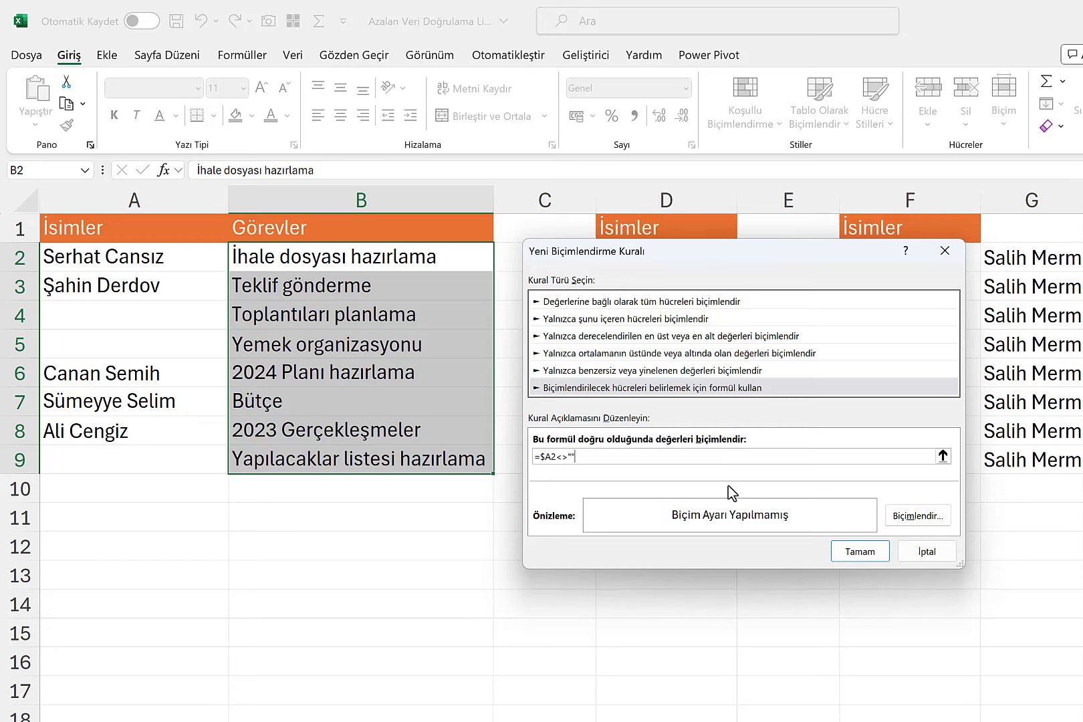
click(933, 518)
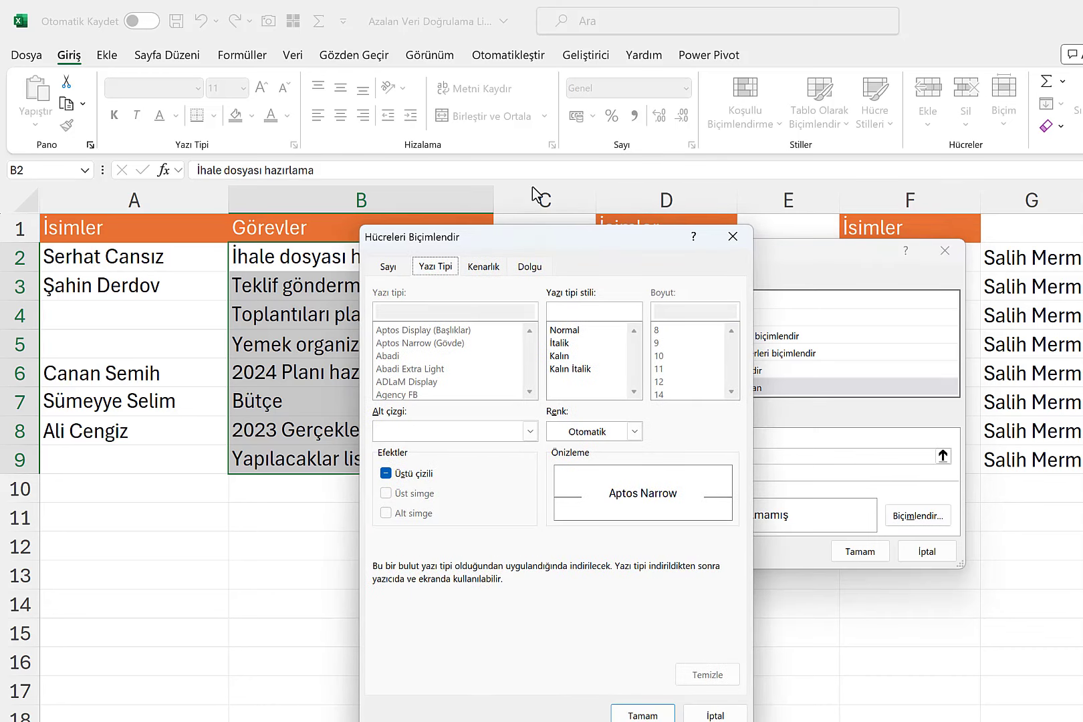
drag(487, 240, 540, 159)
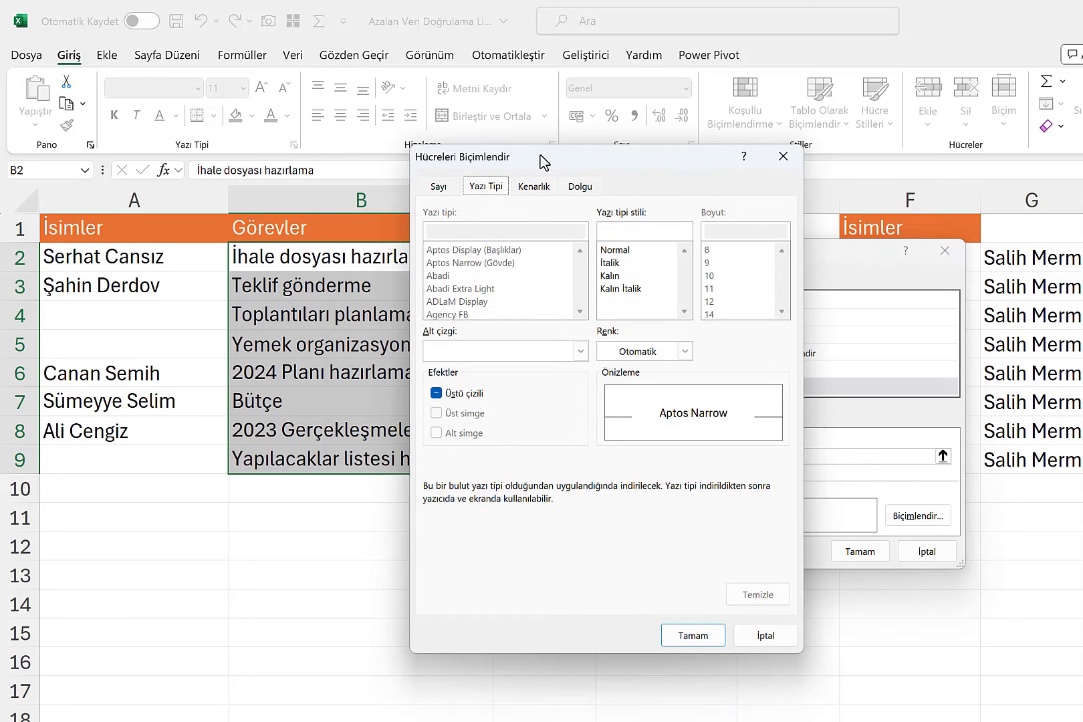
click(437, 395)
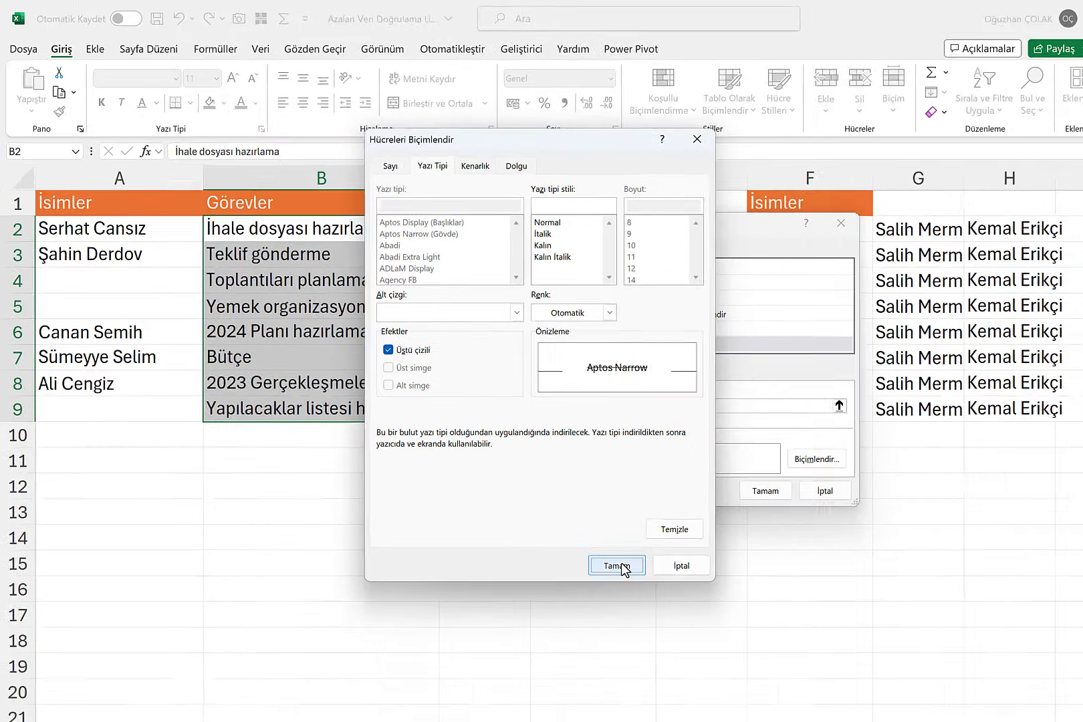
click(698, 636)
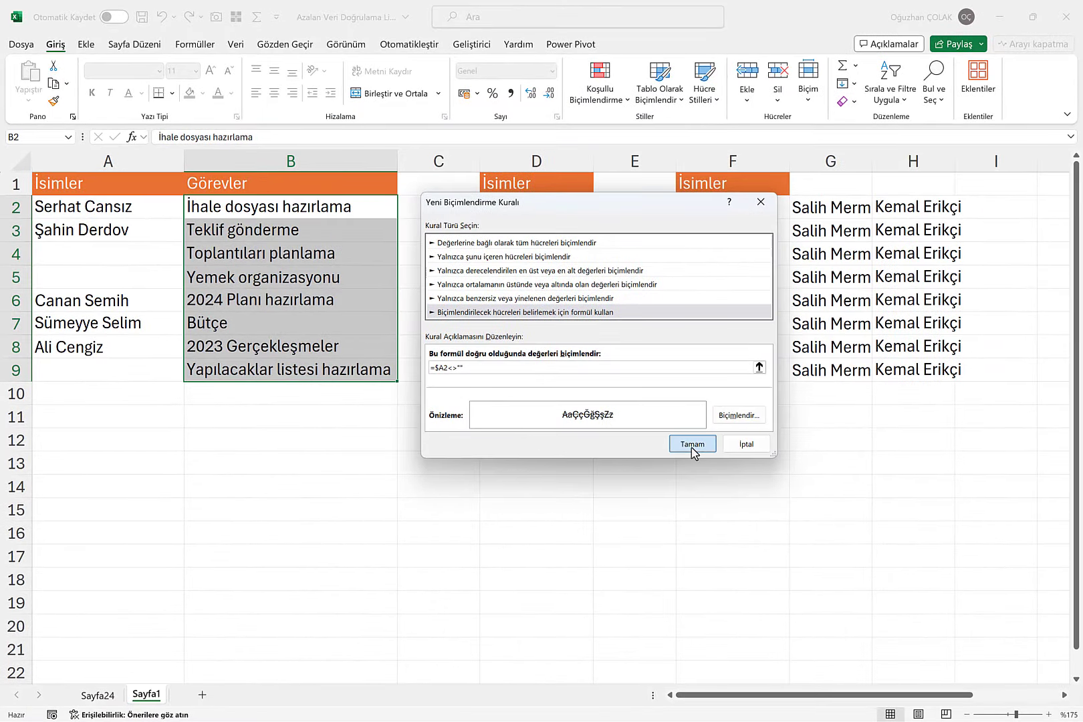
click(691, 444)
Step: Test the A4 dropdown by assigning a name to the fourth task
click(130, 245)
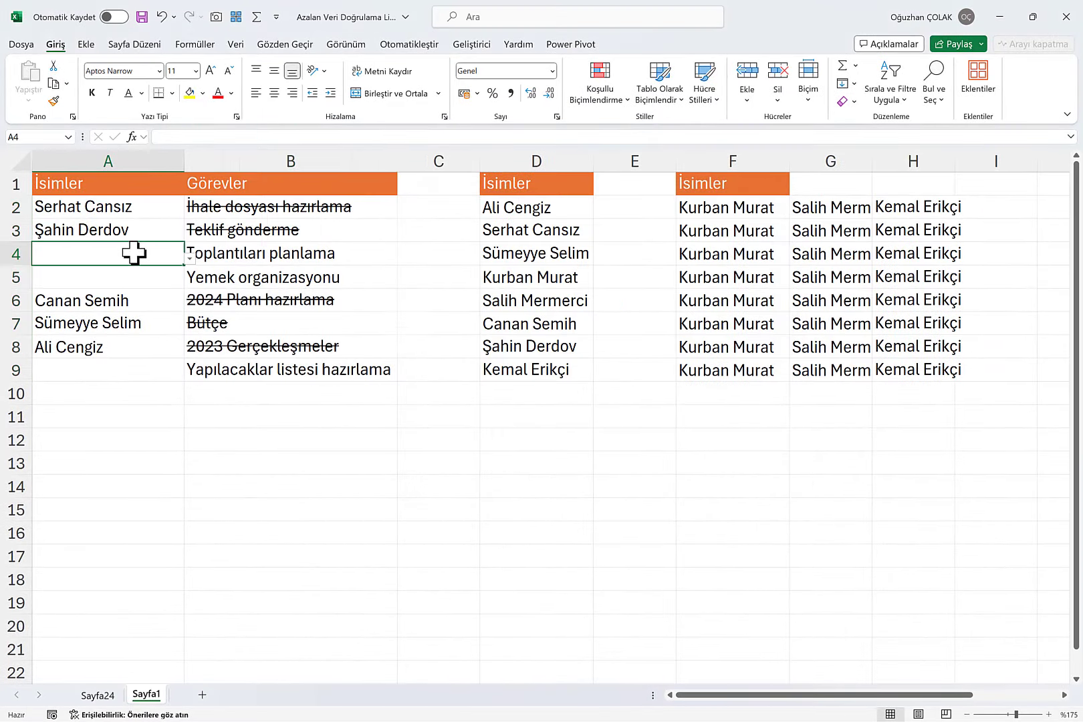
click(191, 259)
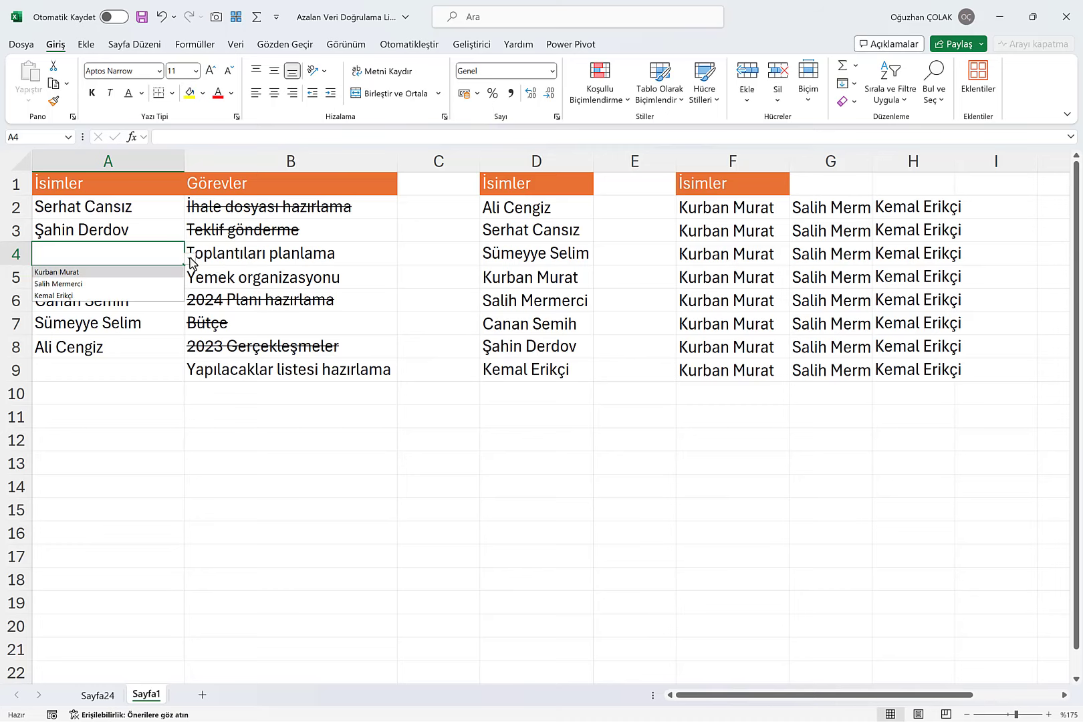
click(111, 285)
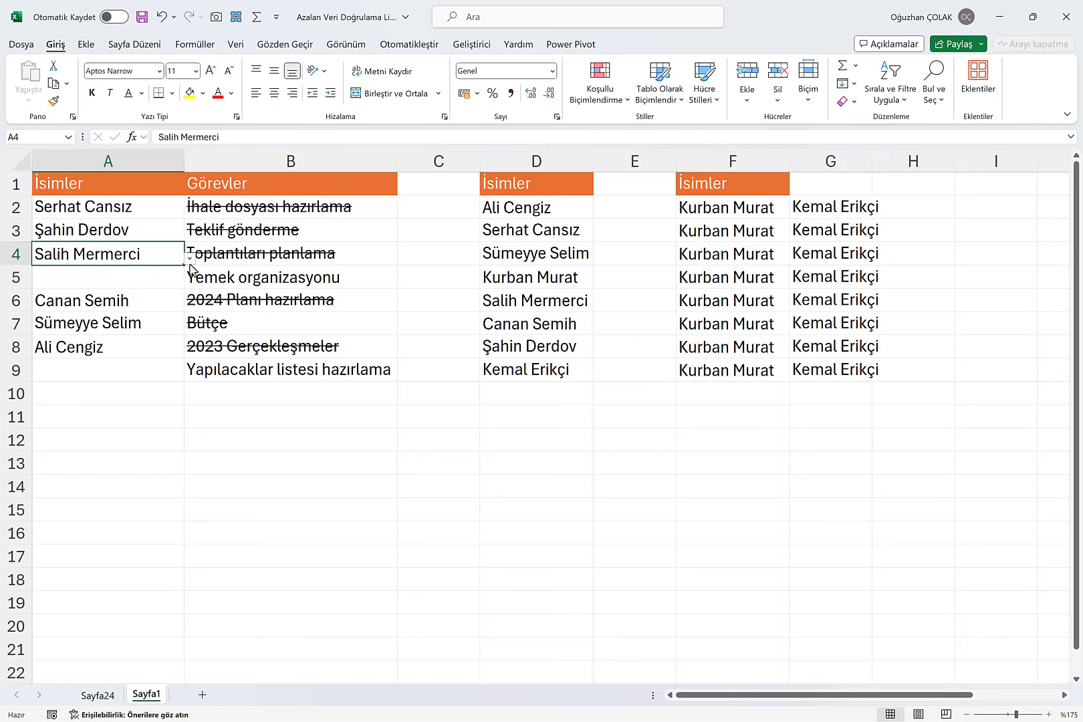
Step: Hide helper columns F through J
drag(703, 161, 927, 158)
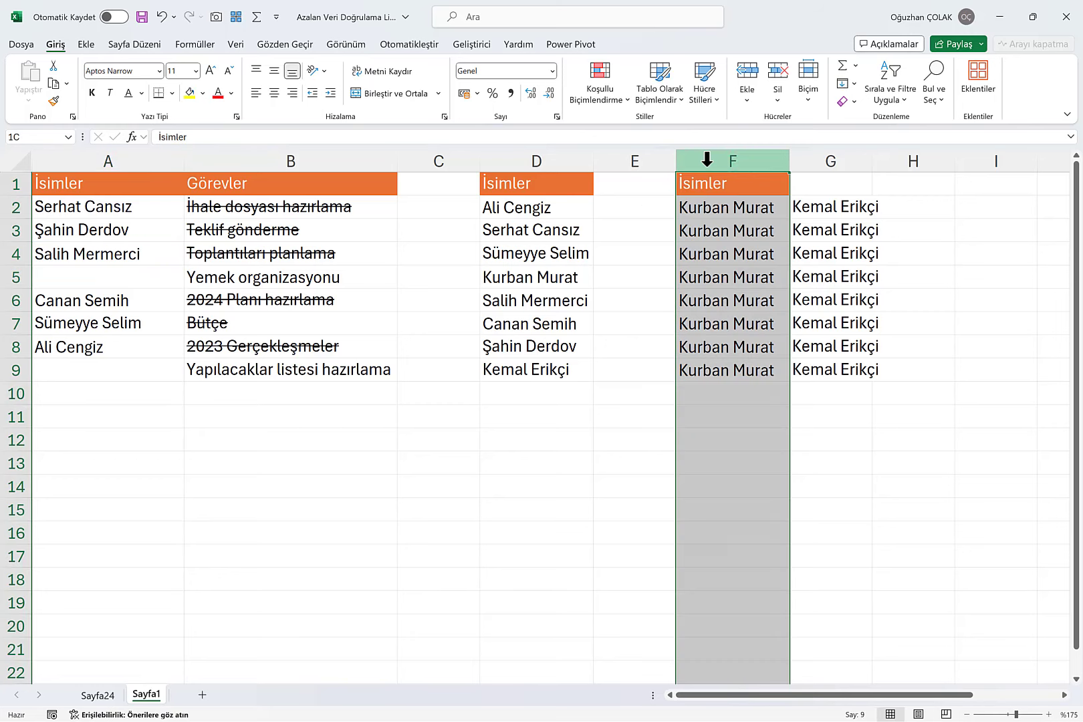
drag(1076, 160, 750, 158)
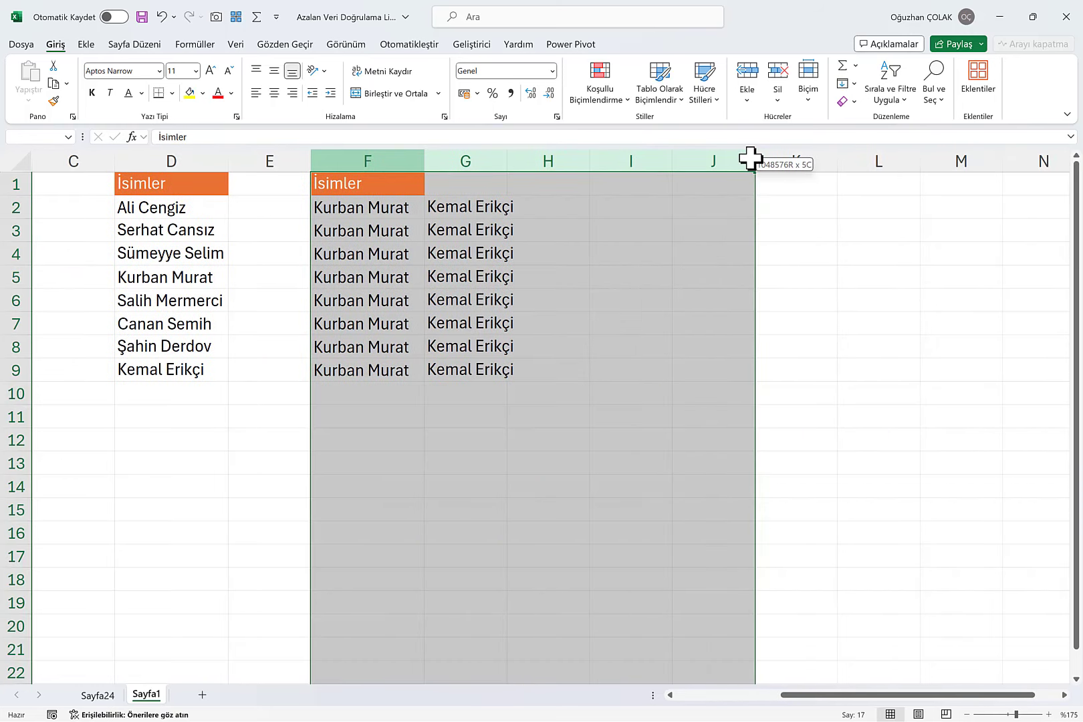
right_click(588, 165)
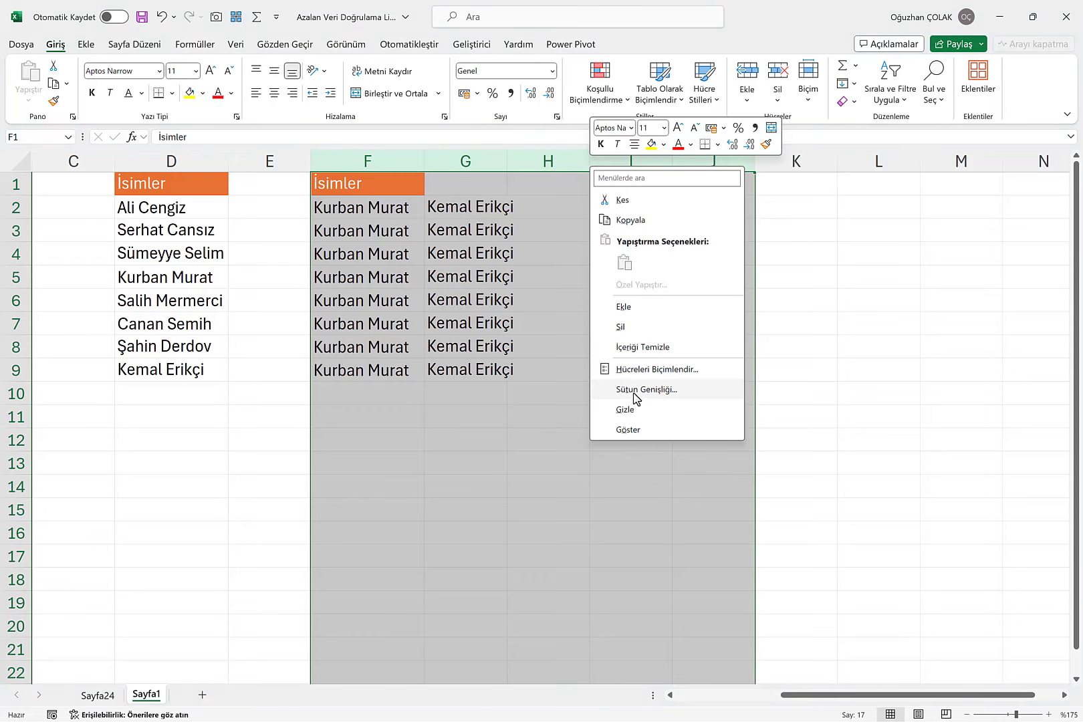
click(628, 408)
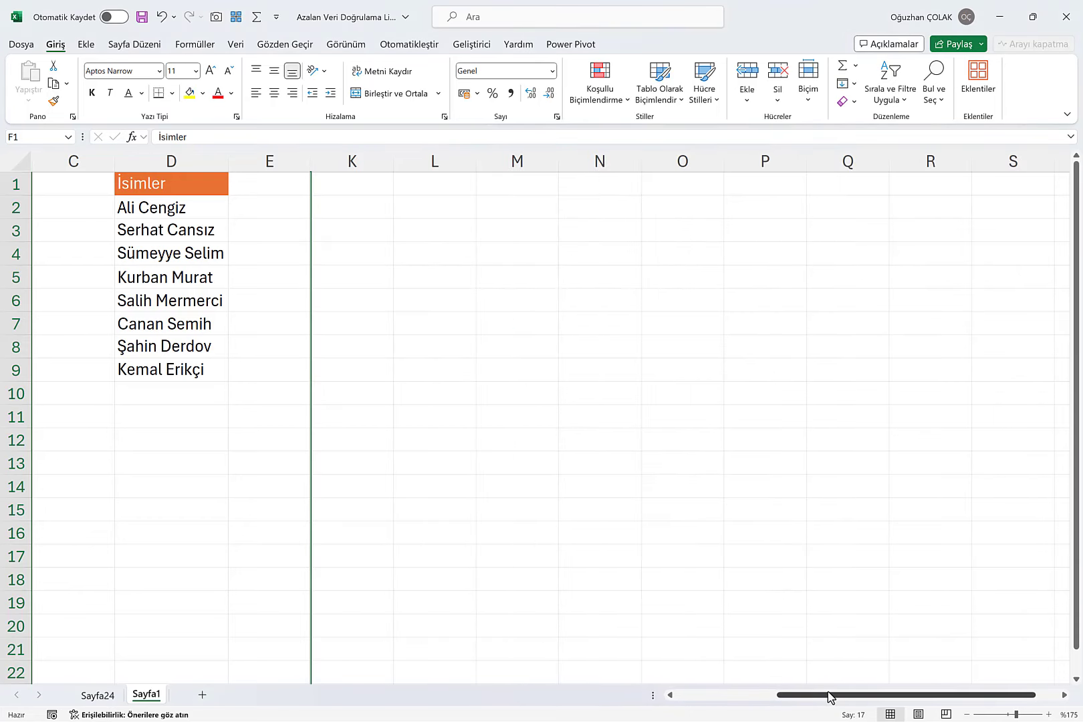
drag(829, 696, 632, 676)
click(647, 215)
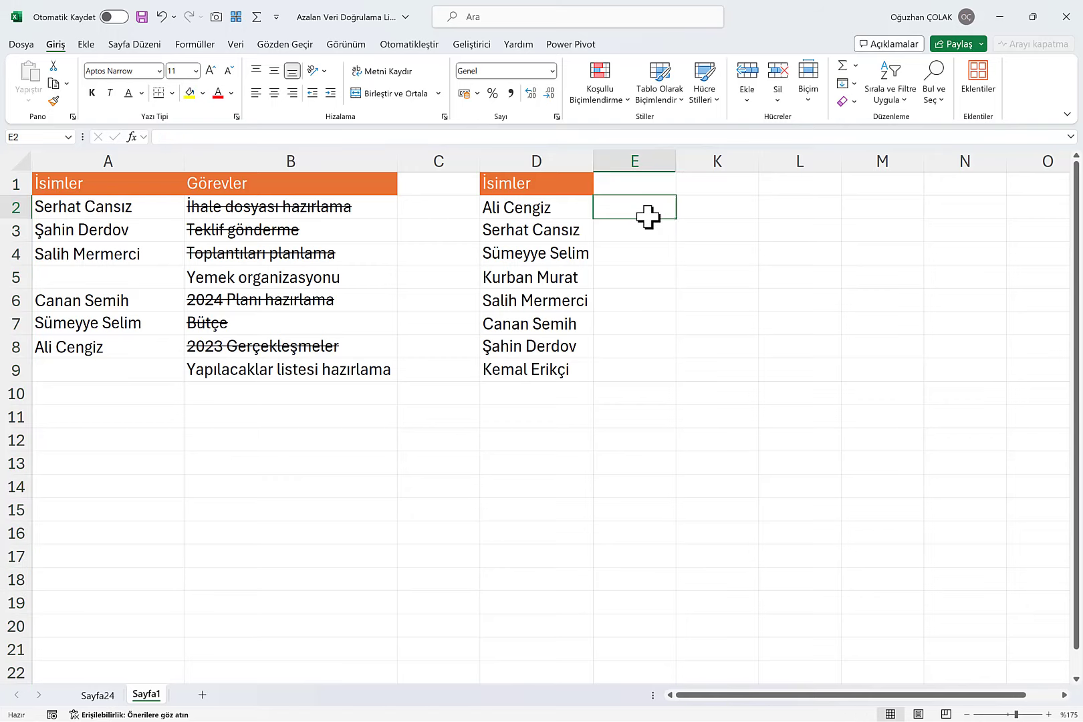
Step: Clear the names from A6:A8 and A2:A4 so no tasks are struck through
drag(103, 300, 101, 345)
key(Delete)
click(102, 210)
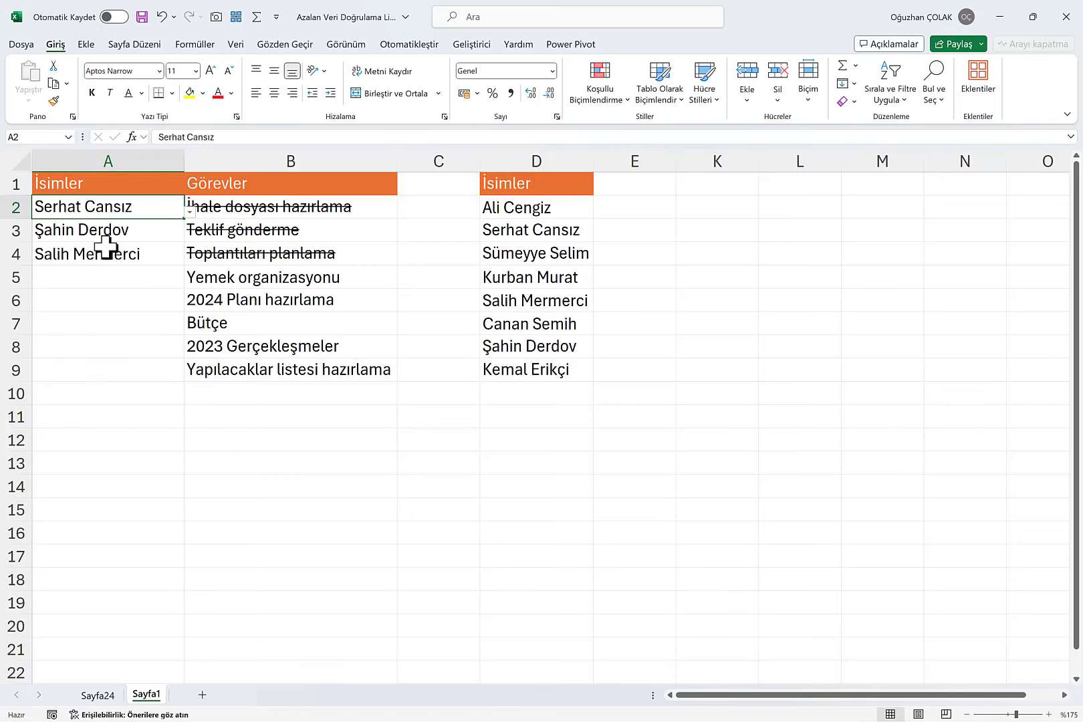
shift+click(106, 252)
key(Delete)
click(157, 207)
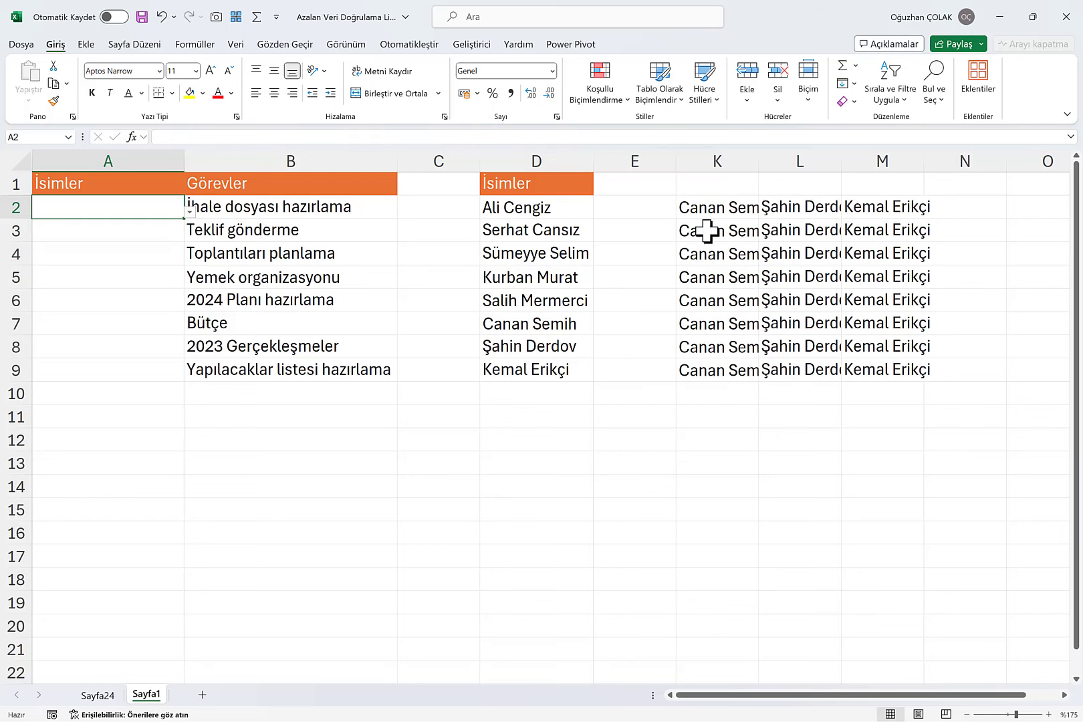
Step: Hide helper columns K through M, returning to cell A2
drag(713, 161, 885, 163)
right_click(889, 164)
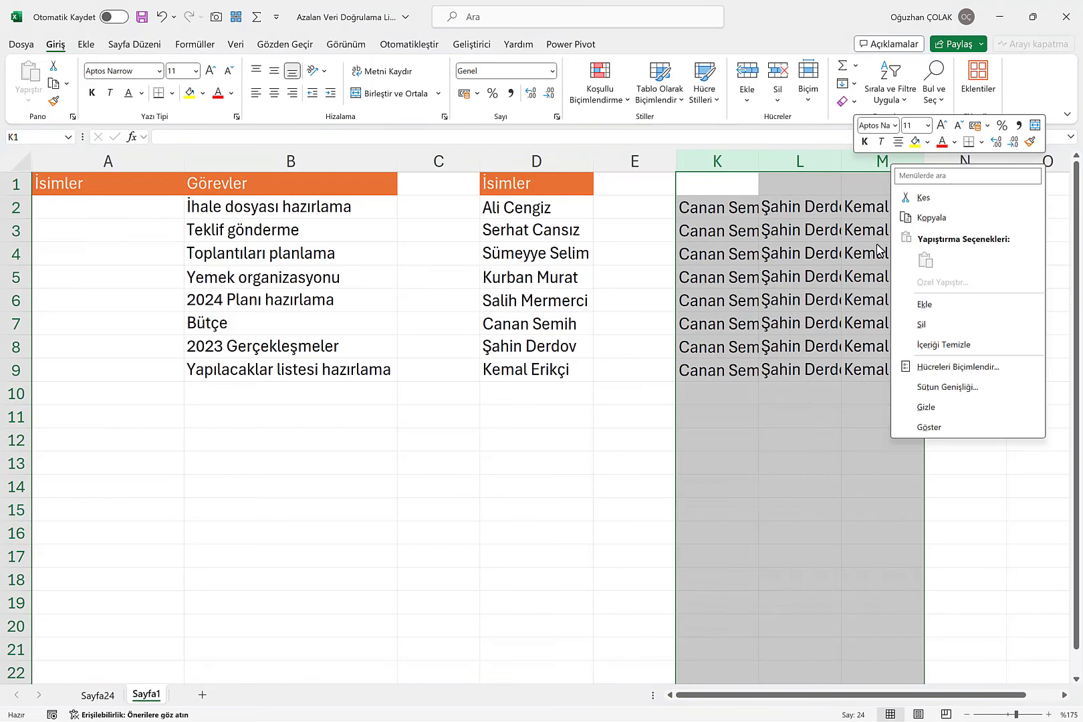
click(926, 406)
click(114, 209)
Step: Pick a name from each dropdown in A2, A3 and A4 to assign the first three tasks
click(190, 212)
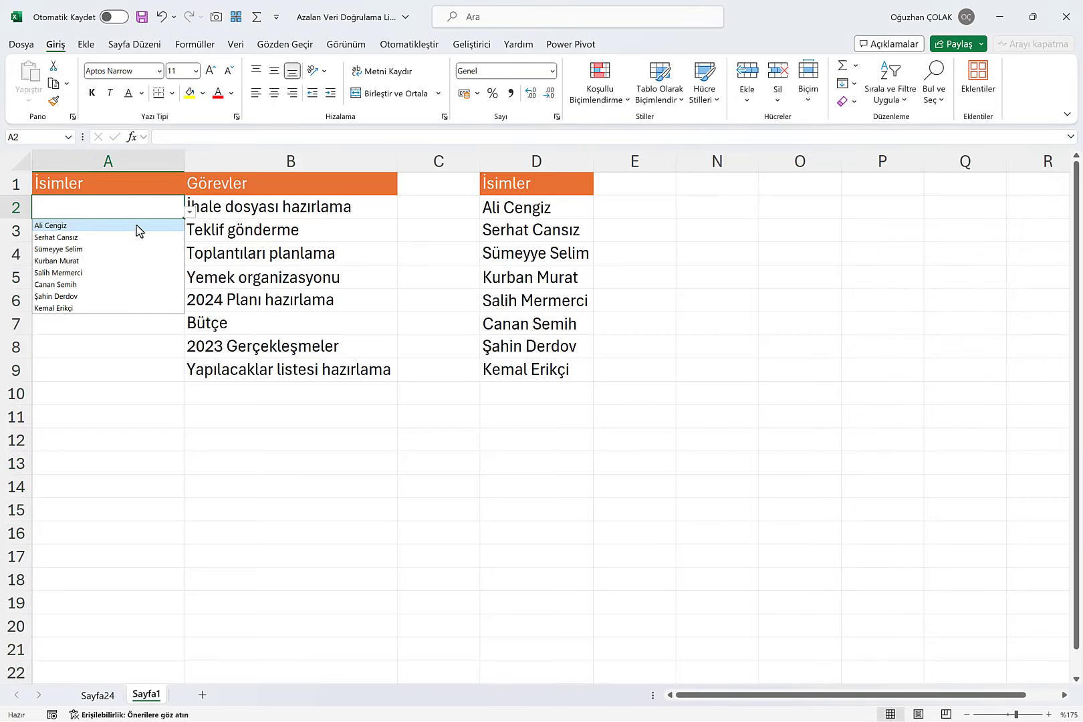
click(108, 230)
click(117, 234)
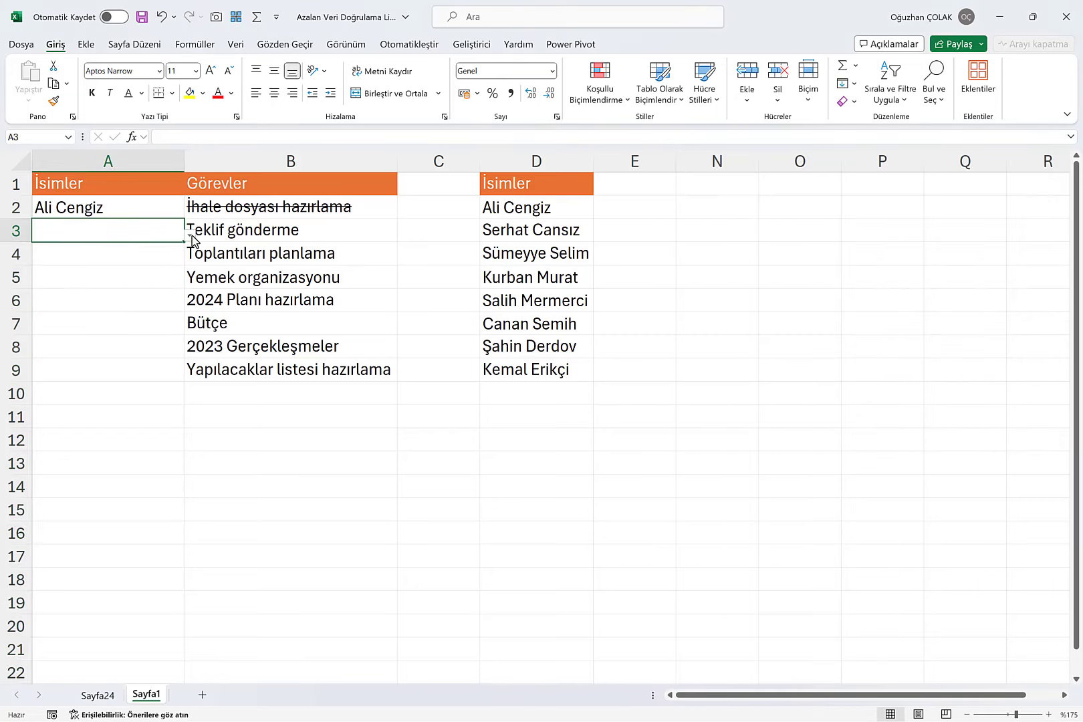
click(190, 234)
click(135, 260)
click(167, 255)
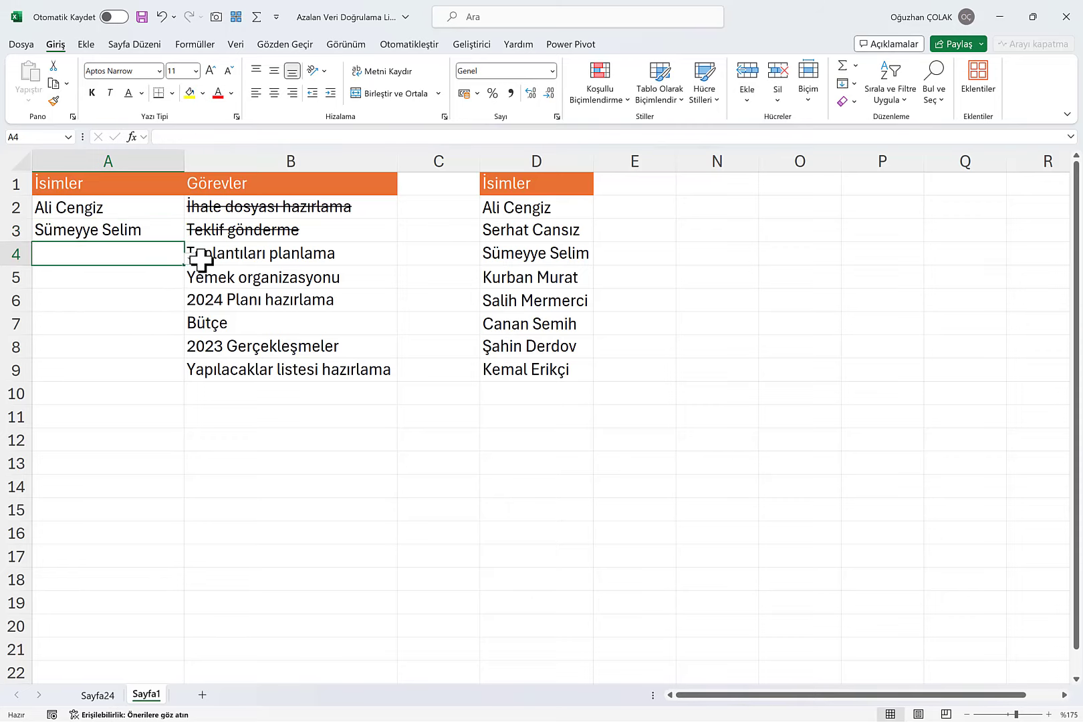
click(190, 260)
click(132, 294)
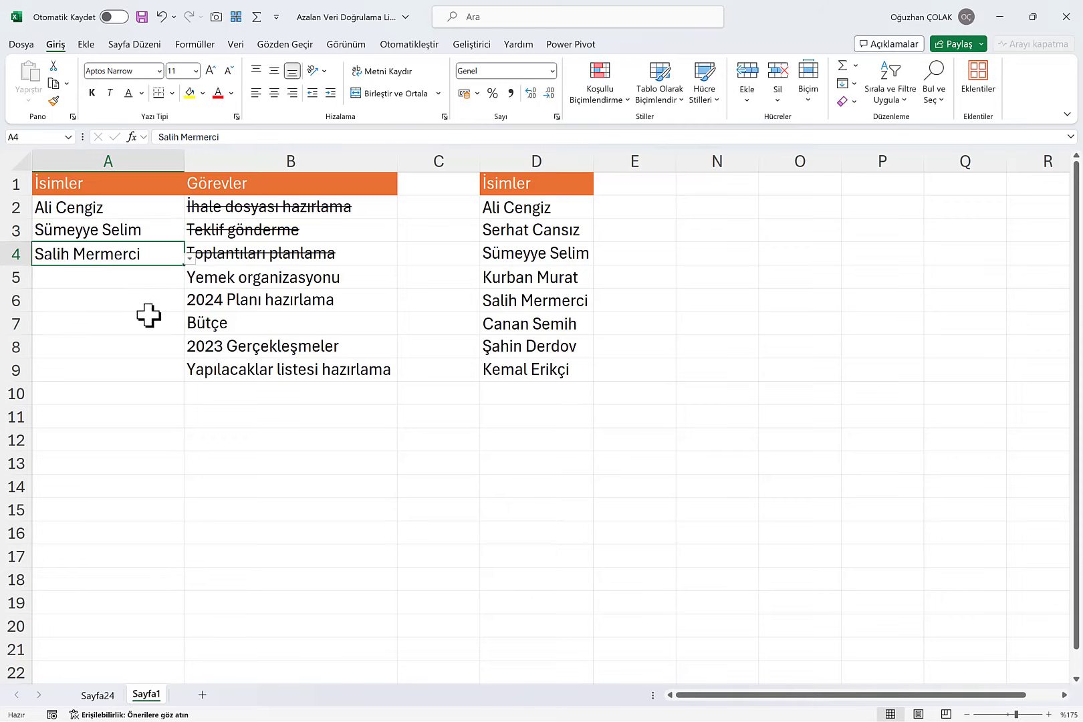